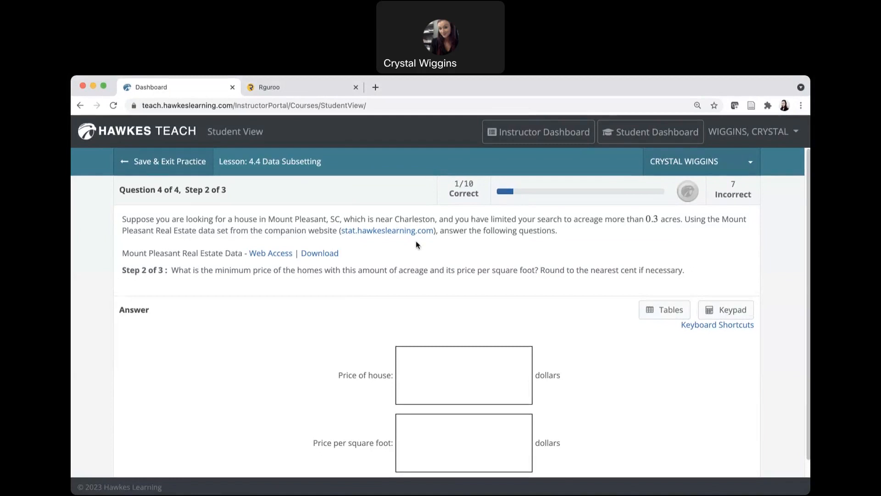
# Read the Mount Pleasant real estate question and highlight its condition of acreage more than 0.3 acres.
pyautogui.scroll(-1, 416, 241)
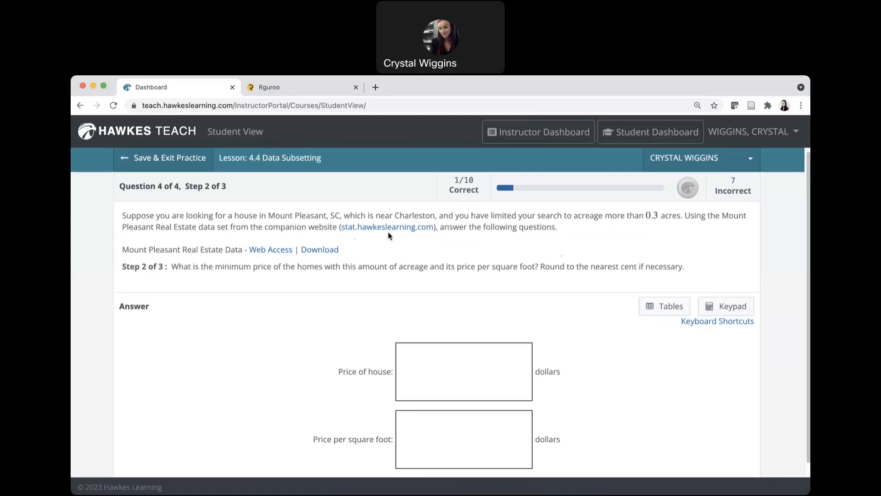
pyautogui.moveTo(120, 228); pyautogui.dragTo(436, 224)
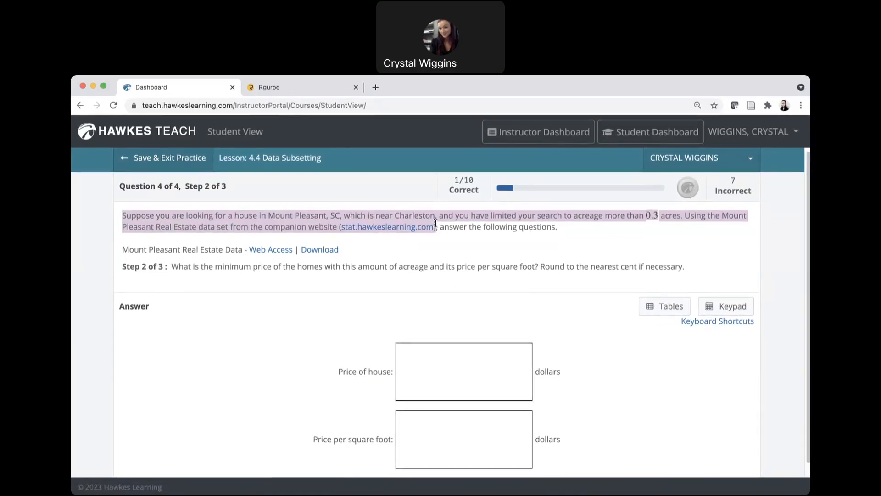
pyautogui.click(503, 236)
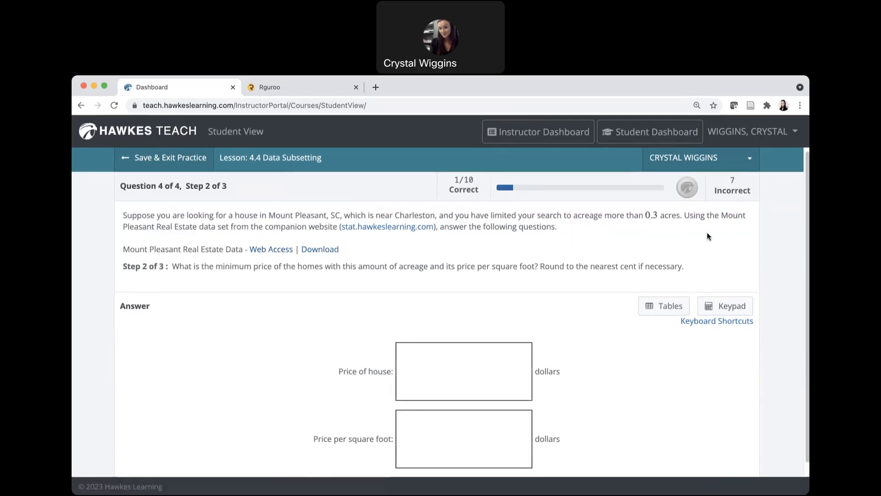
pyautogui.moveTo(603, 216); pyautogui.dragTo(681, 219)
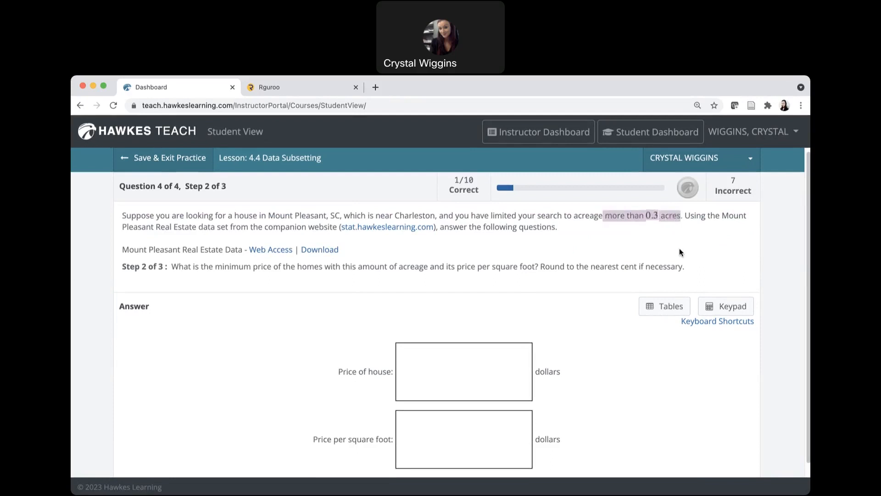
pyautogui.moveTo(573, 215); pyautogui.dragTo(601, 217)
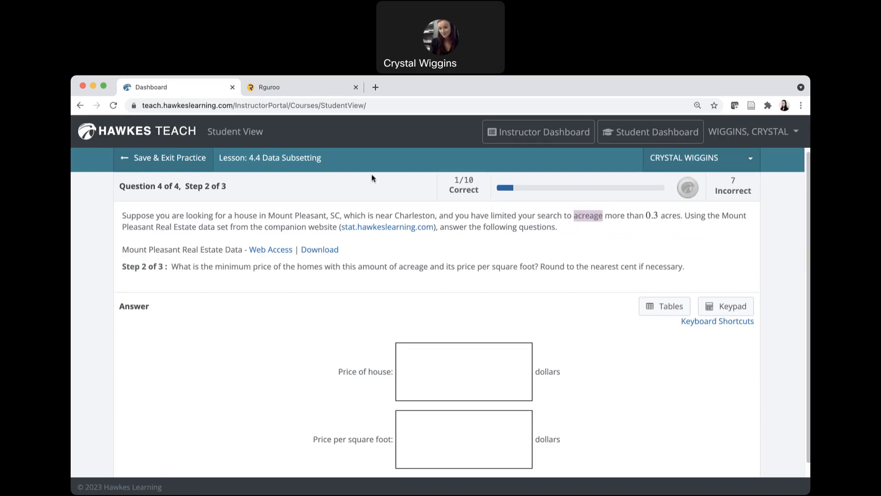
# Switch to Rguroo and log in with the prefilled account credentials.
pyautogui.click(292, 88)
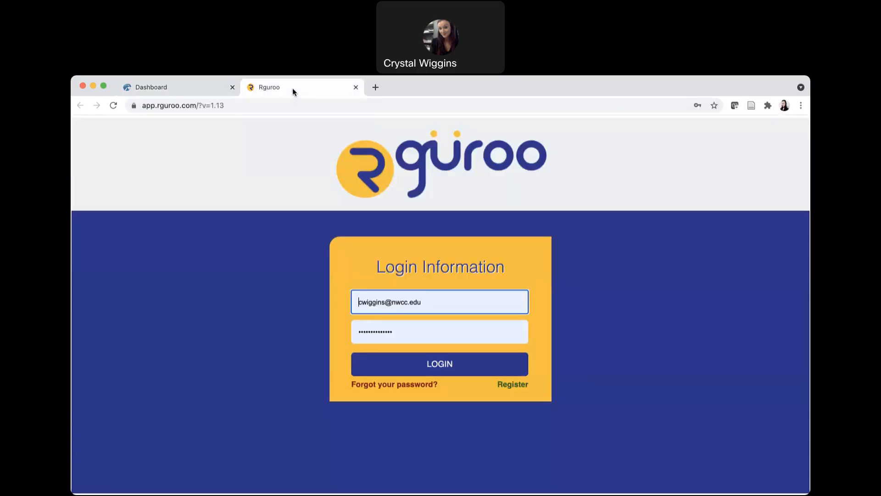
pyautogui.click(440, 365)
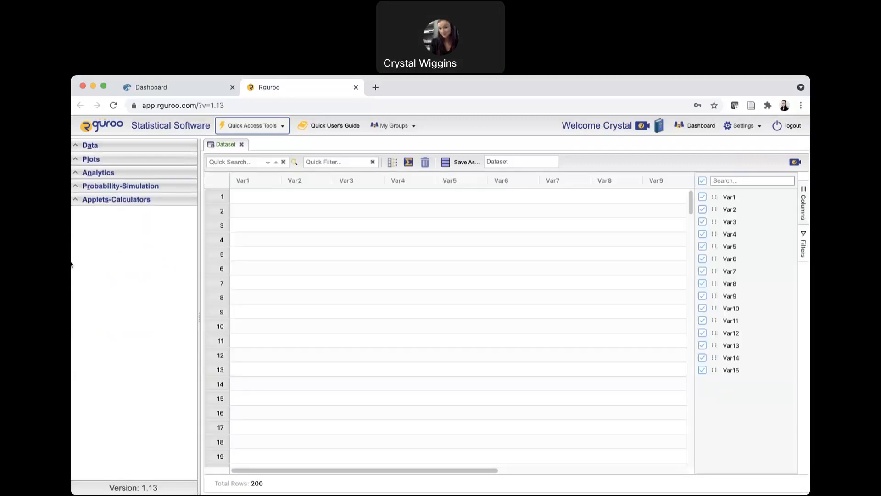
# Open the Dataset Repository import and select the public Hawkes repository.
pyautogui.click(86, 150)
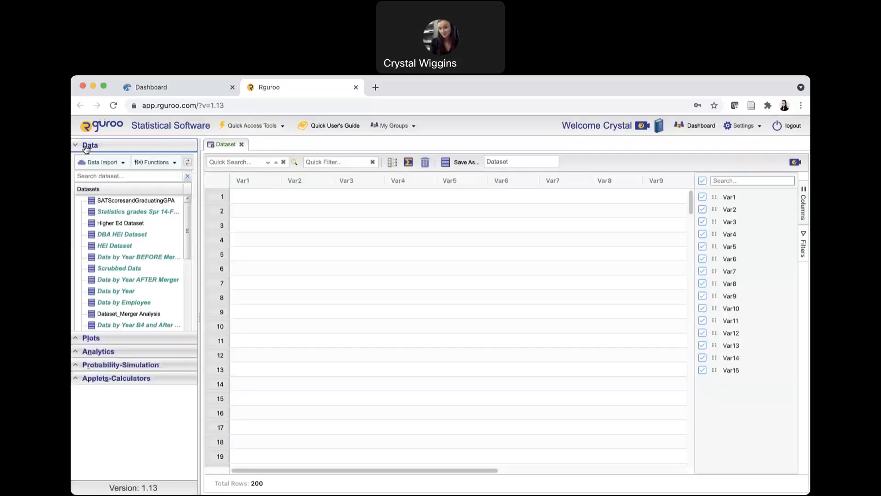
pyautogui.click(124, 163)
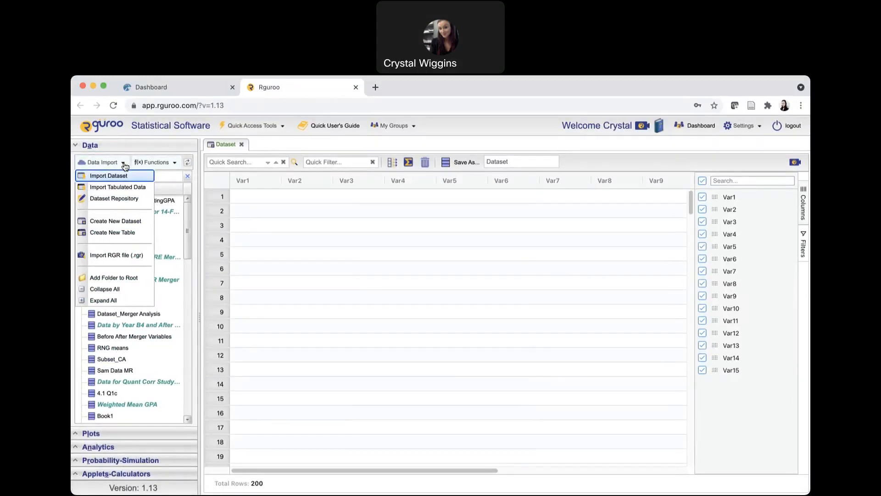
pyautogui.click(141, 200)
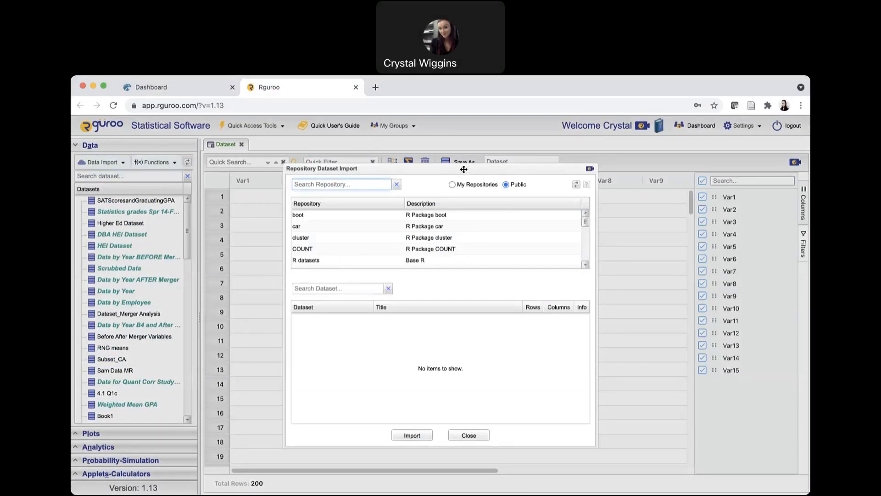
pyautogui.scroll(-5, 407, 219)
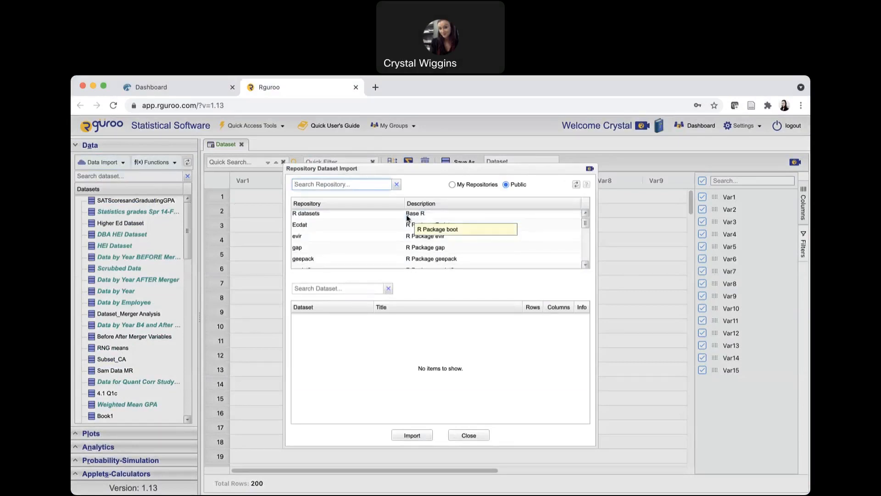
pyautogui.scroll(-10, 407, 218)
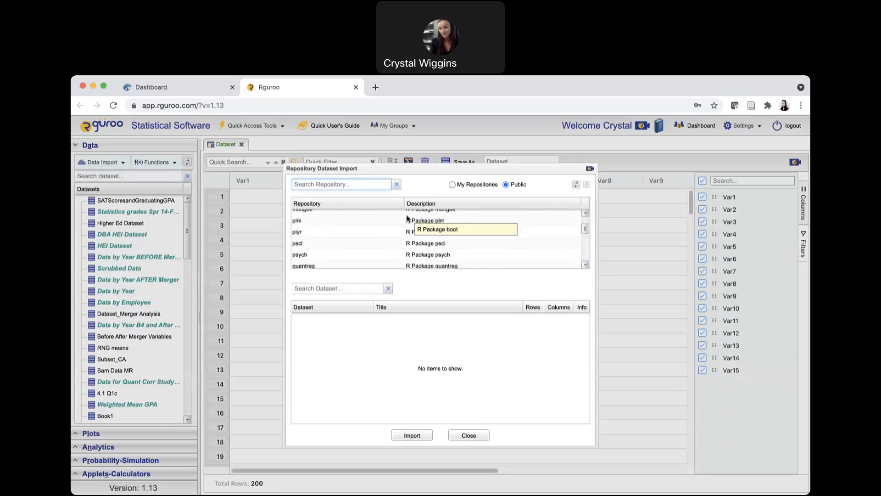
pyautogui.scroll(-8, 418, 241)
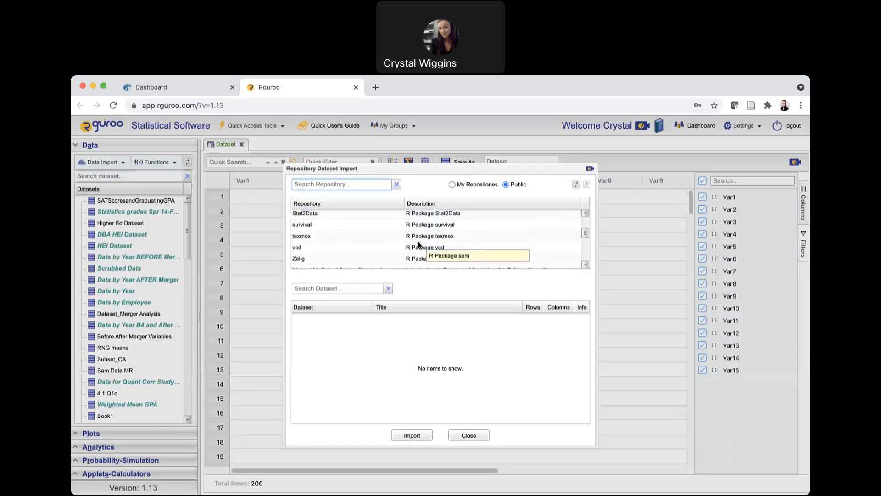
pyautogui.scroll(-5, 418, 241)
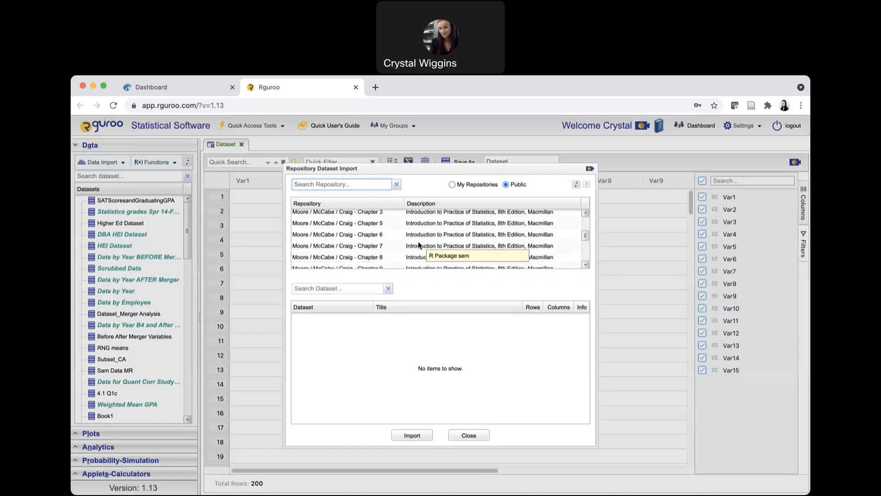
pyautogui.scroll(-3, 418, 244)
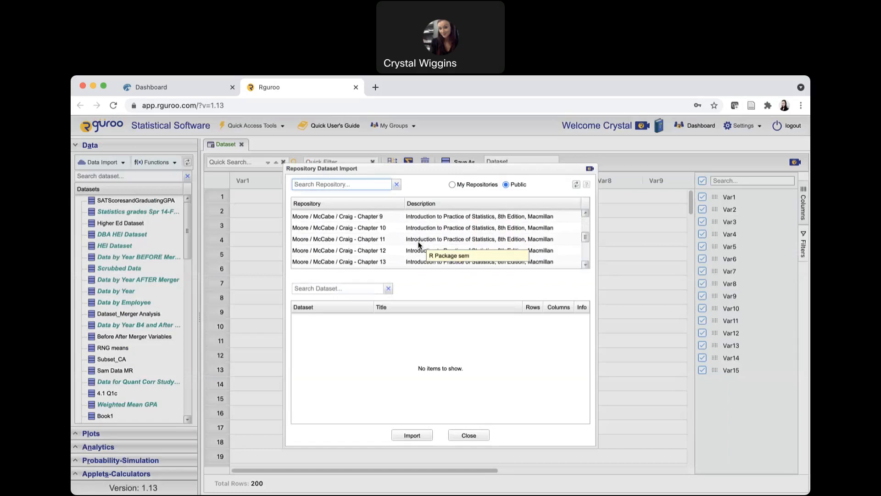
pyautogui.scroll(-8, 418, 245)
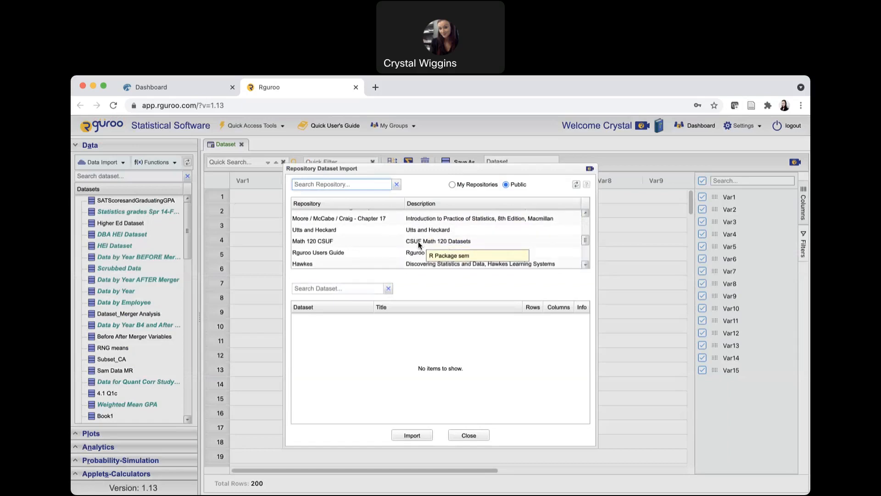
pyautogui.scroll(-3, 418, 241)
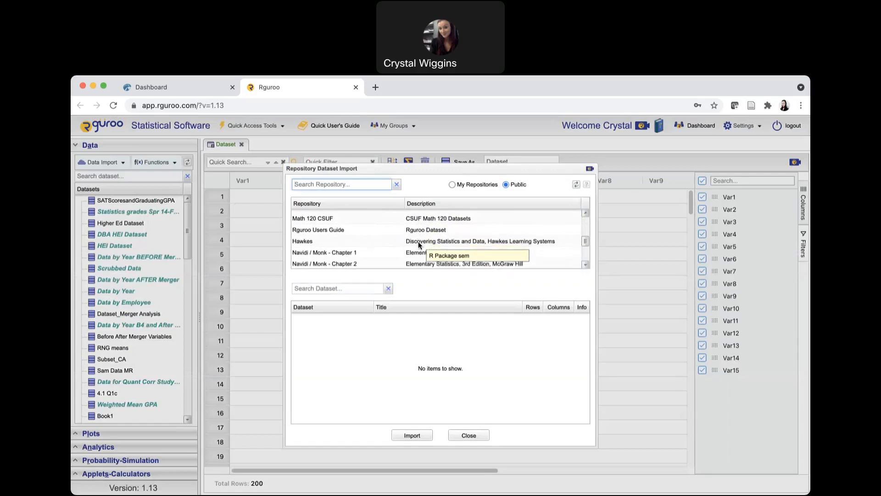
pyautogui.click(387, 237)
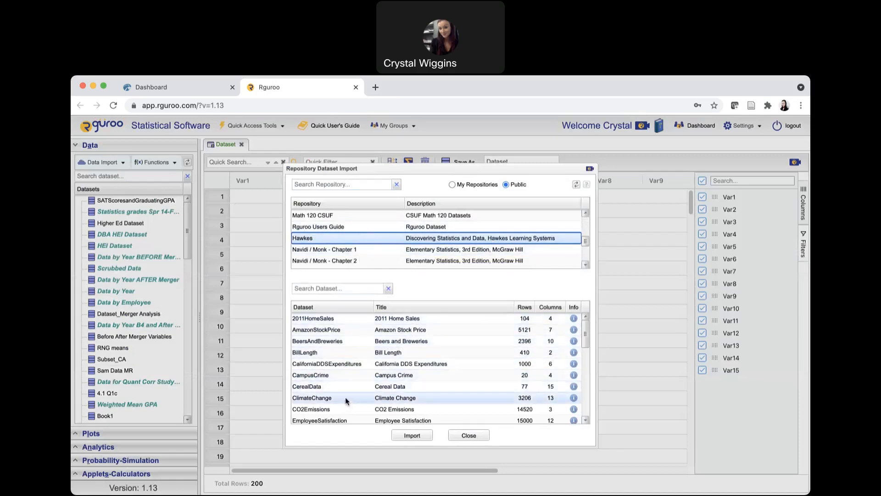
# Import the MountPleasantRealEstateData dataset from the Hawkes repository and close the import dialog.
pyautogui.scroll(-8, 346, 404)
pyautogui.scroll(-4, 347, 410)
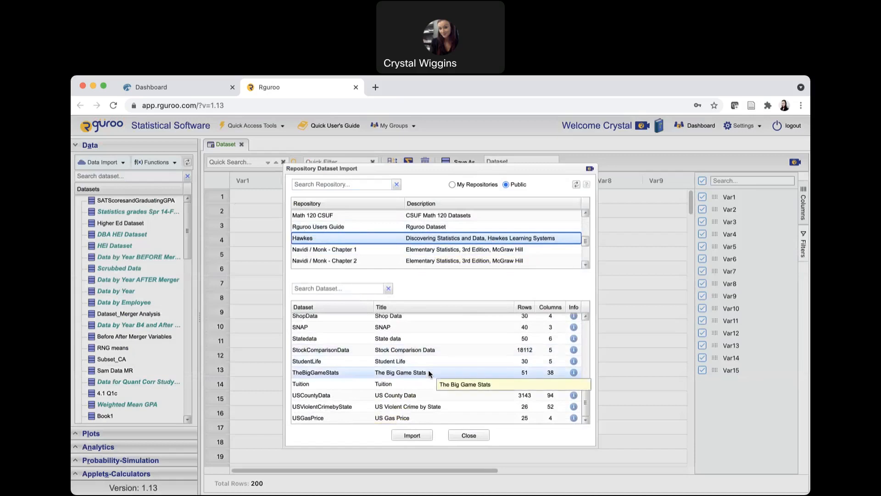
pyautogui.scroll(2, 429, 370)
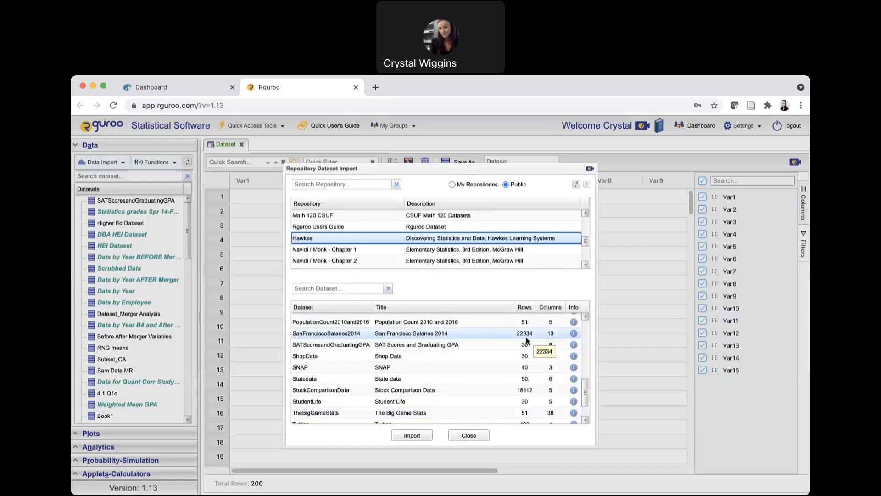
pyautogui.scroll(8, 526, 337)
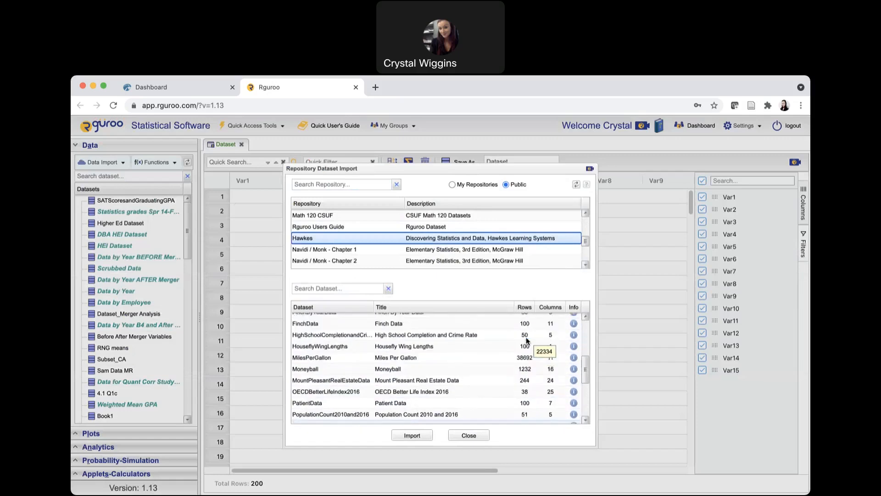
pyautogui.scroll(5, 526, 337)
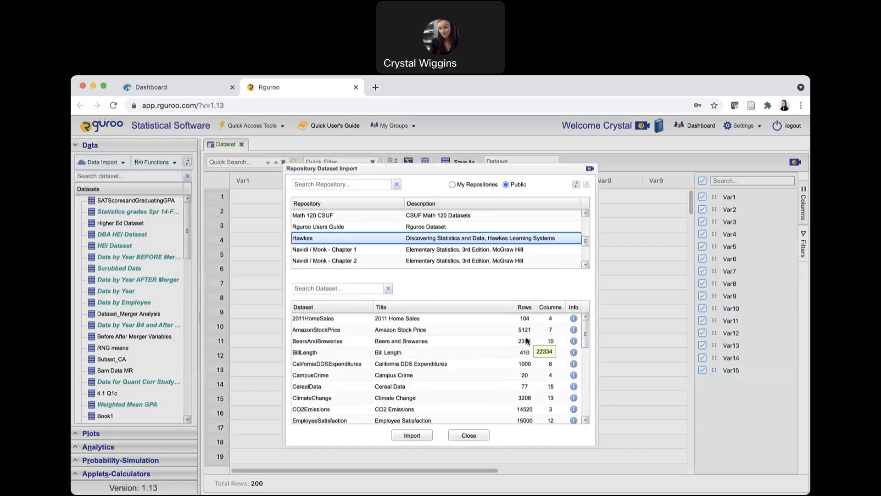
pyautogui.scroll(-5, 443, 378)
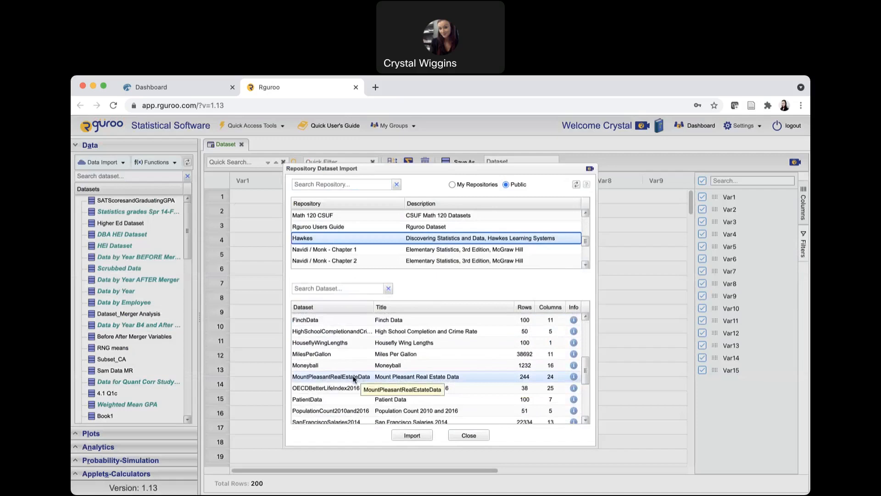
pyautogui.click(354, 378)
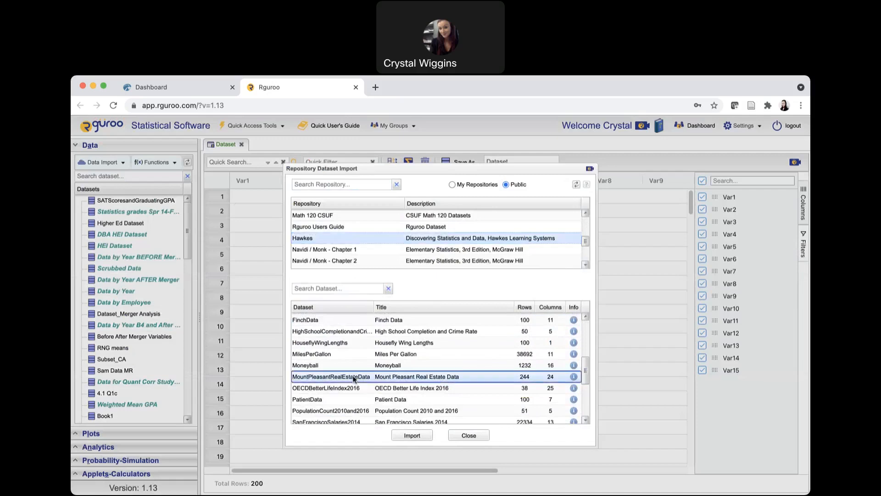
pyautogui.click(413, 437)
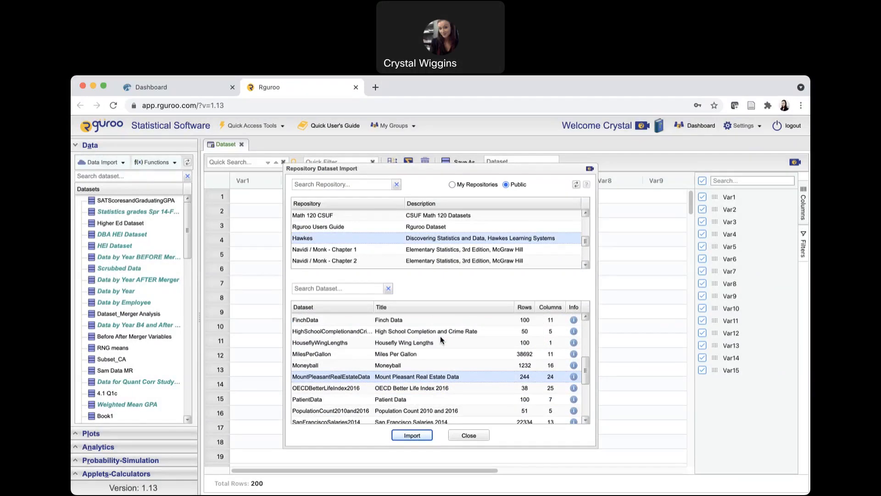
pyautogui.click(469, 436)
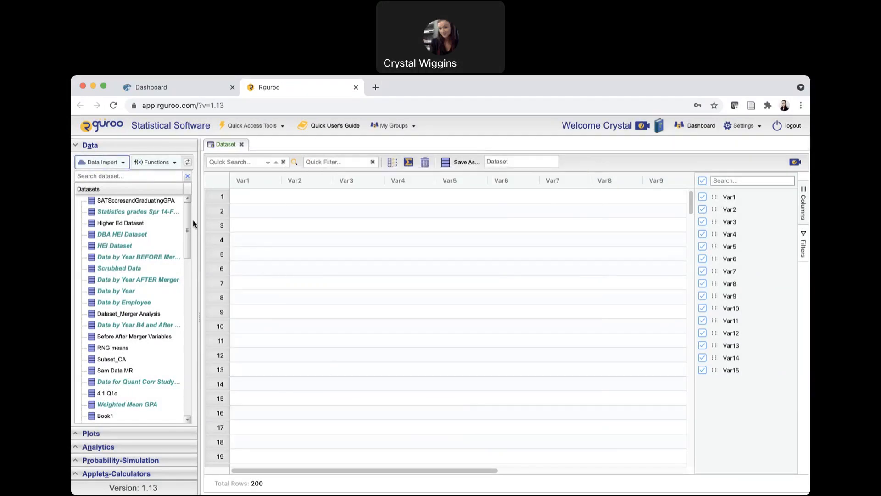
# Open the newly imported MountPleasantRealEstateData dataset and bring its Acreage column into view.
pyautogui.moveTo(187, 213); pyautogui.dragTo(195, 380)
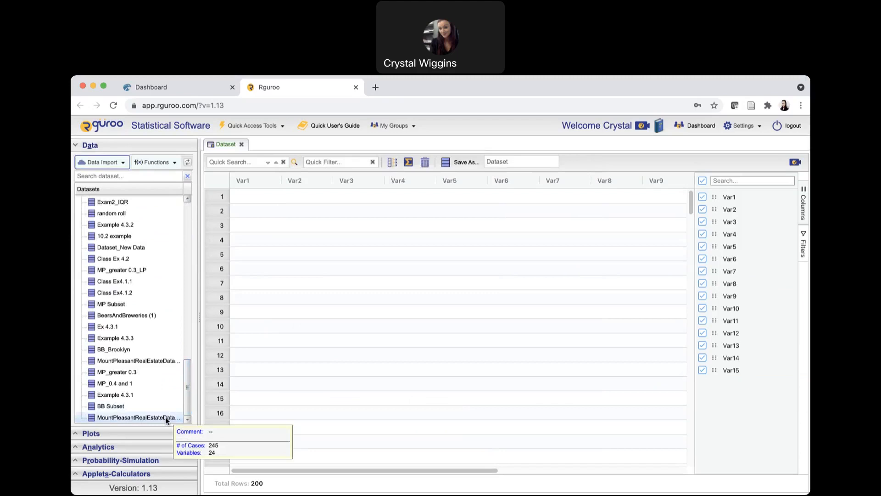
pyautogui.doubleClick(165, 417)
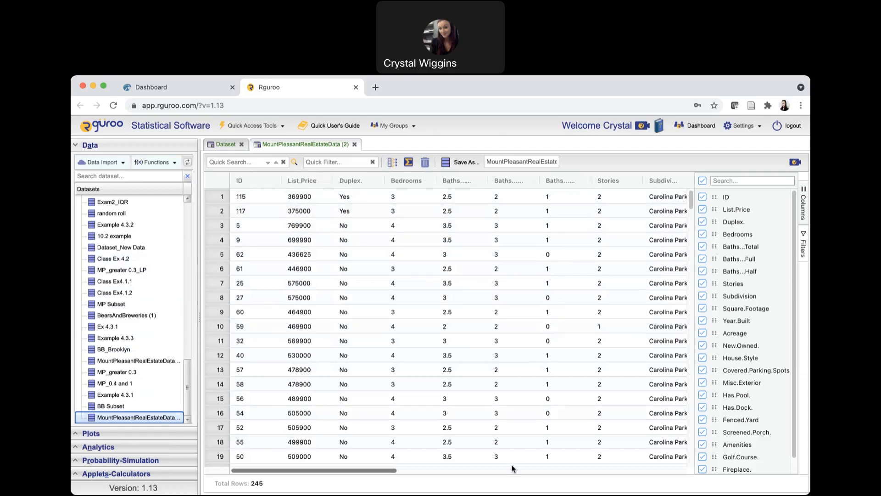
pyautogui.moveTo(378, 470); pyautogui.dragTo(518, 466)
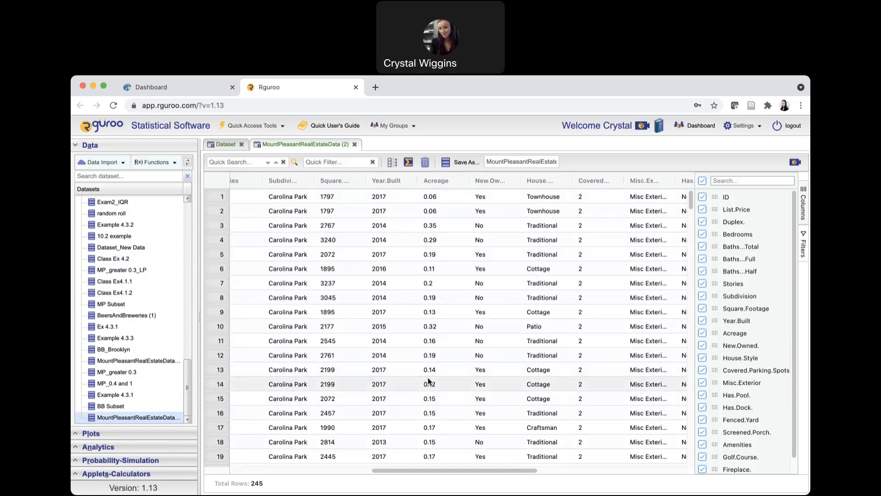
# Return to the Hawkes question and highlight the acreage variable and its "more than 0.3" condition.
pyautogui.click(191, 87)
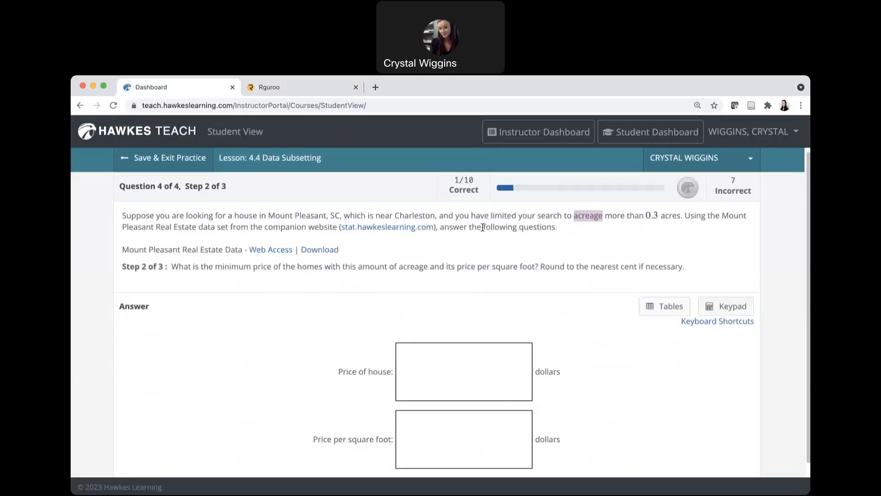
pyautogui.click(616, 231)
pyautogui.moveTo(574, 216); pyautogui.dragTo(603, 219)
pyautogui.moveTo(605, 216); pyautogui.dragTo(659, 219)
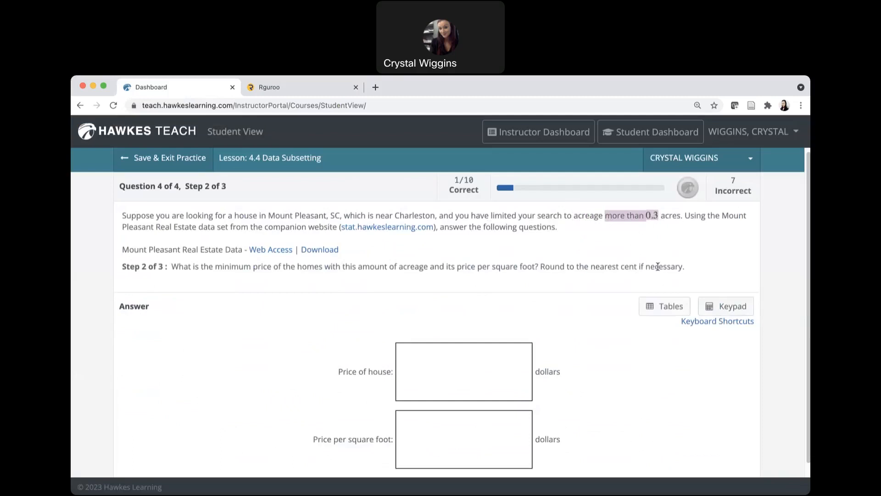
# Switch back to Rguroo and open the Data Subset function.
pyautogui.click(295, 91)
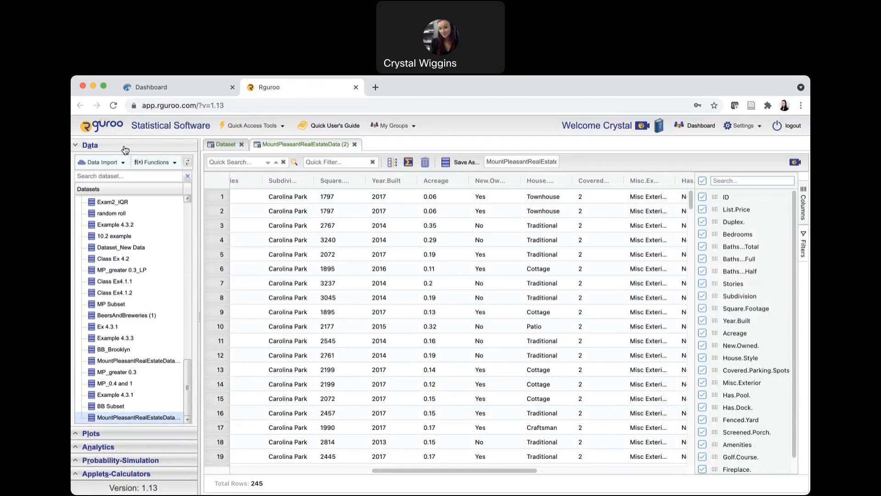
pyautogui.click(176, 163)
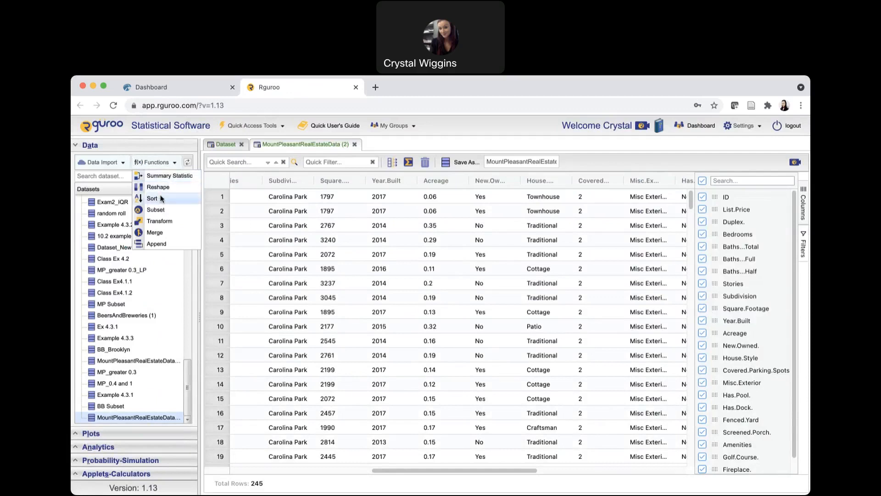
pyautogui.click(176, 213)
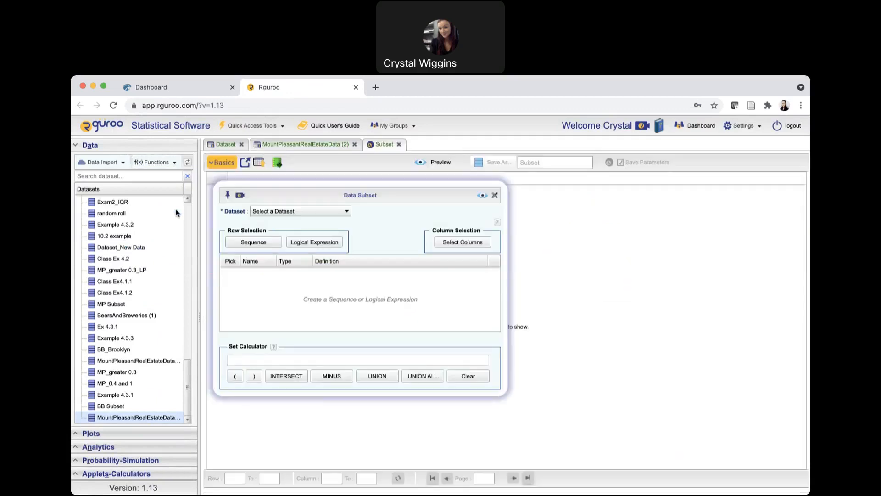
pyautogui.click(290, 146)
pyautogui.click(227, 144)
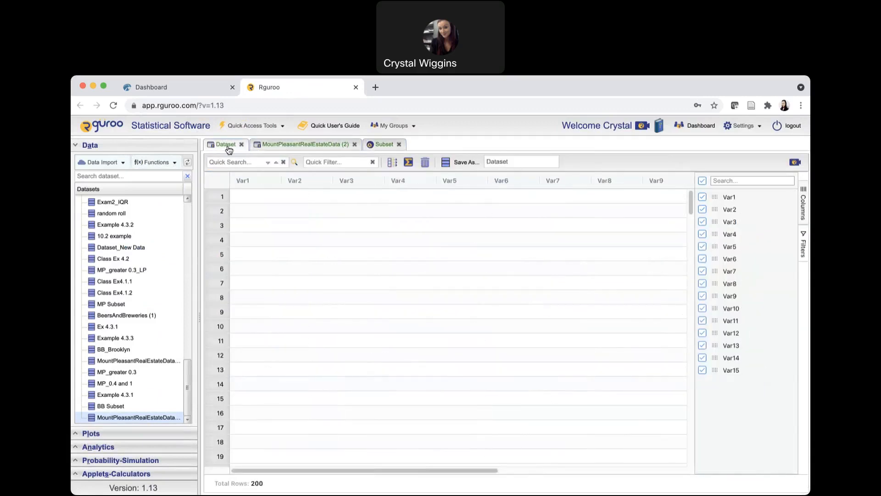
# Choose MountPleasantRealEstateData (2) as the source dataset for the data subset.
pyautogui.click(384, 145)
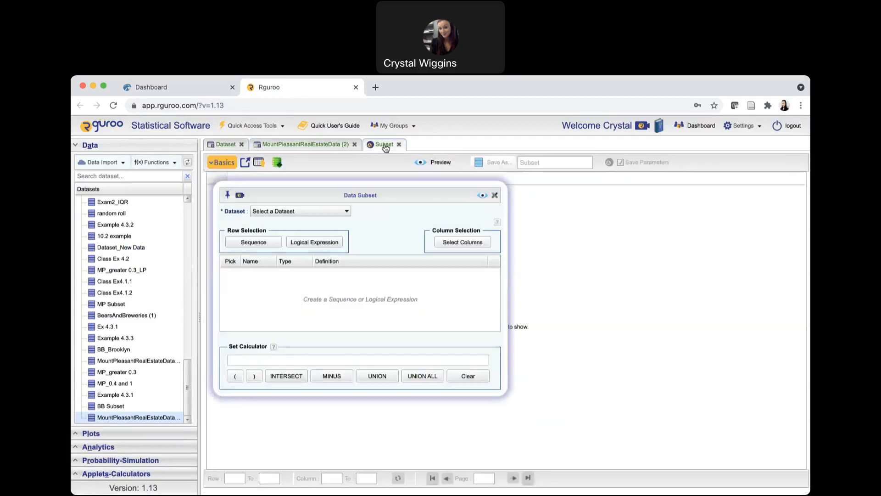
pyautogui.click(347, 213)
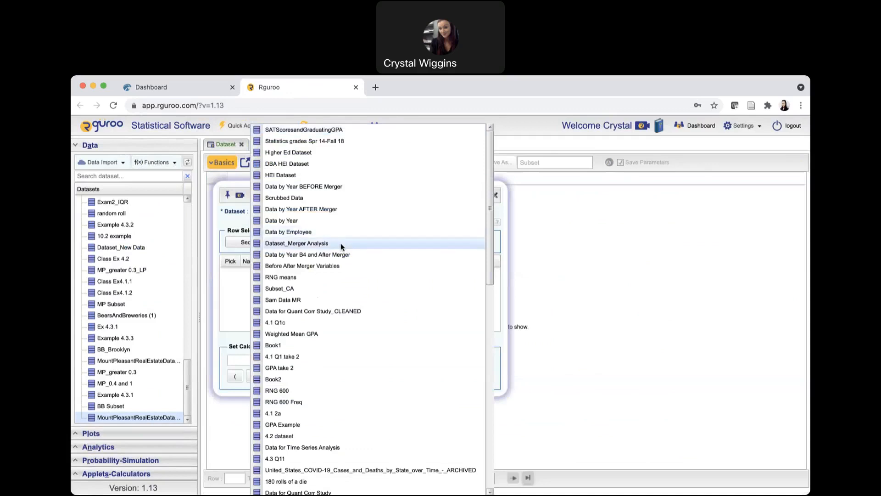
pyautogui.scroll(-15, 340, 243)
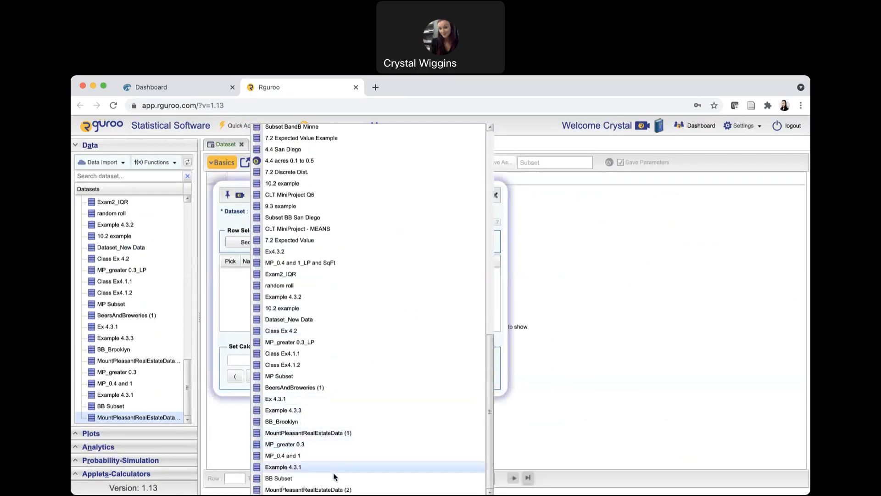
pyautogui.click(335, 489)
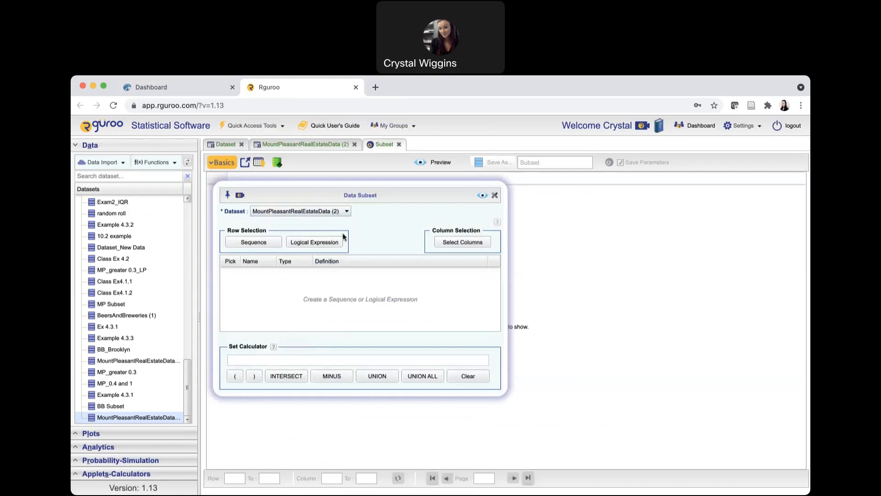
# Create a logical expression that keeps rows with Acreage greater than 0.3, and preview the resulting subset.
pyautogui.click(312, 243)
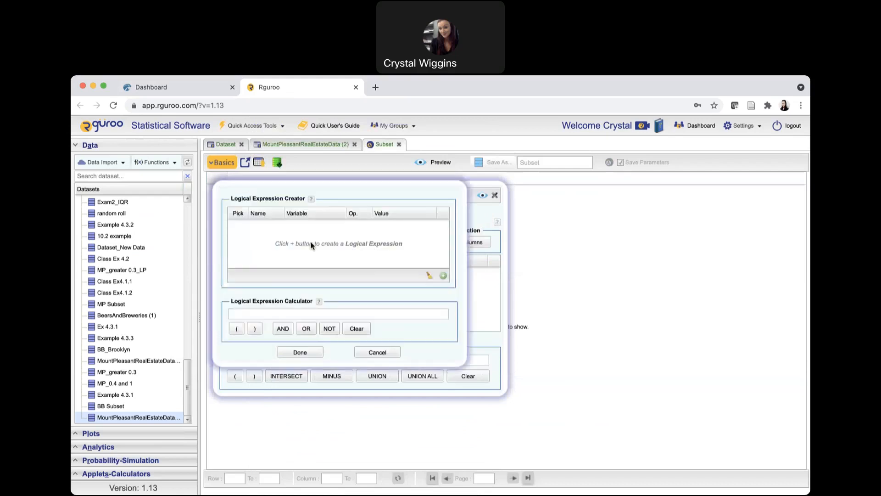
pyautogui.click(443, 276)
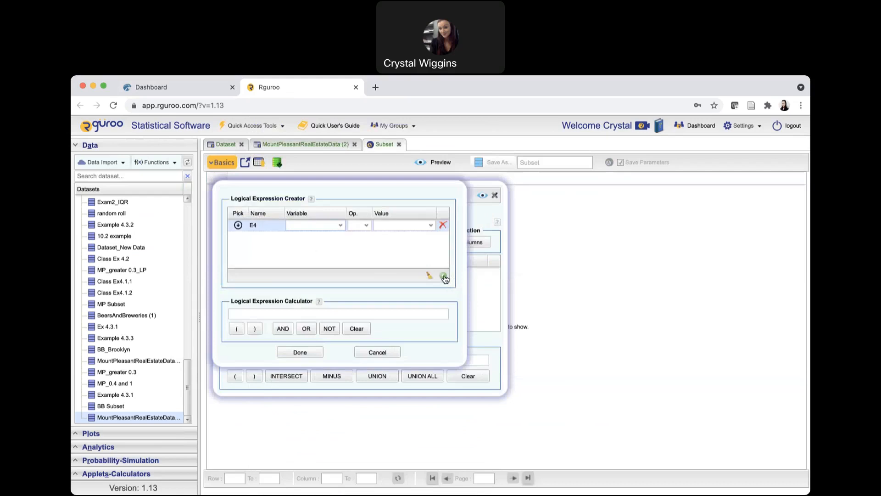
pyautogui.click(343, 225)
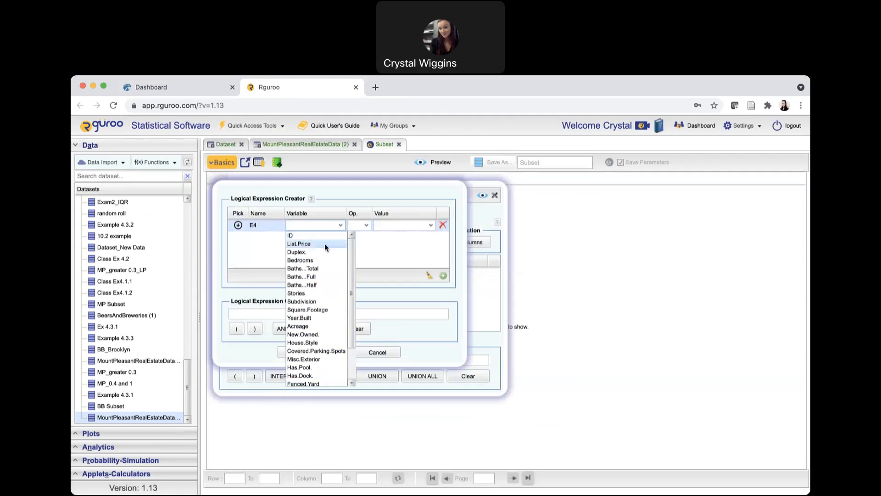
pyautogui.click(311, 325)
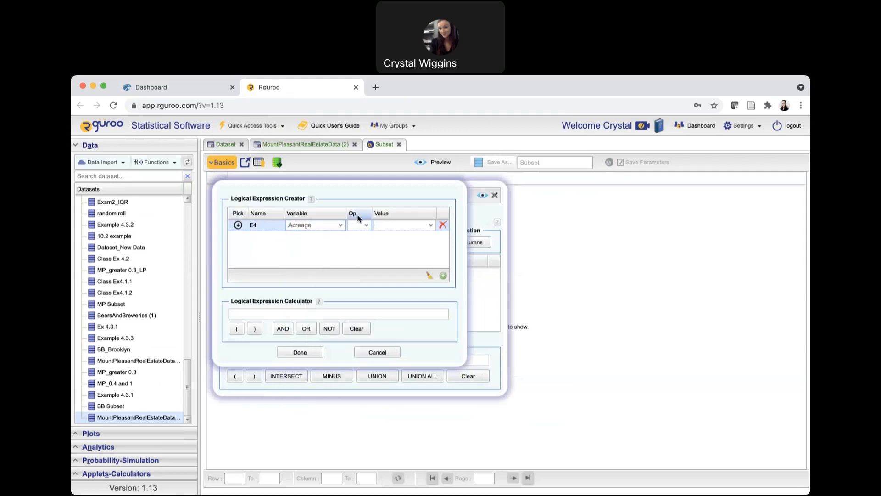
pyautogui.click(366, 225)
pyautogui.click(358, 270)
pyautogui.click(406, 227)
pyautogui.write('0.3')
pyautogui.click(301, 353)
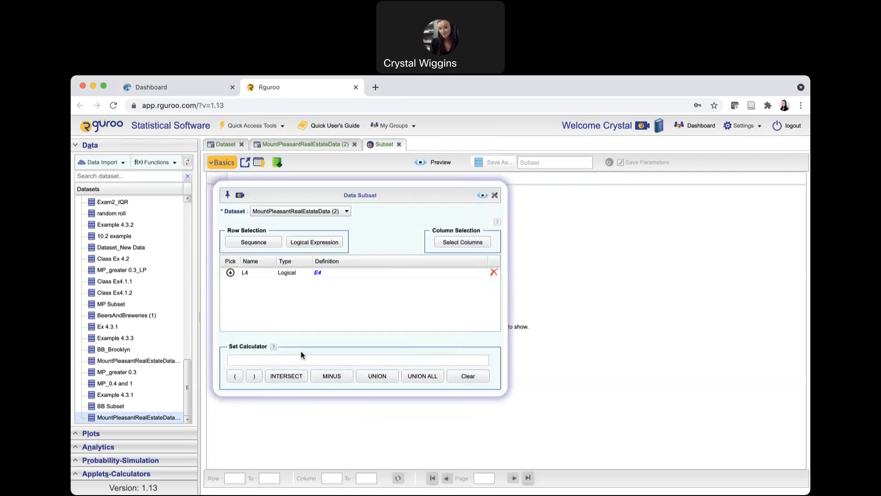
pyautogui.click(483, 197)
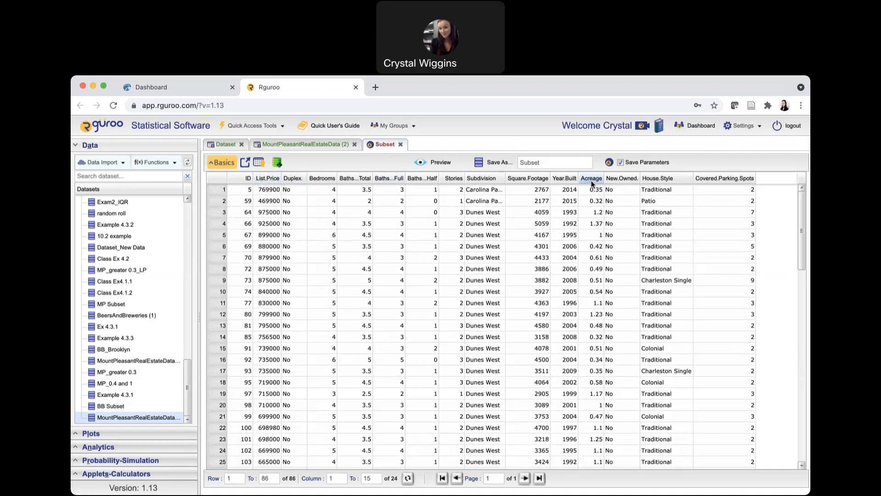
# Look through all rows of the previewed subset to check the Acreage values against the 0.3 condition.
pyautogui.scroll(-3, 588, 238)
pyautogui.scroll(-5, 588, 239)
pyautogui.scroll(-5, 588, 238)
pyautogui.scroll(-1, 588, 238)
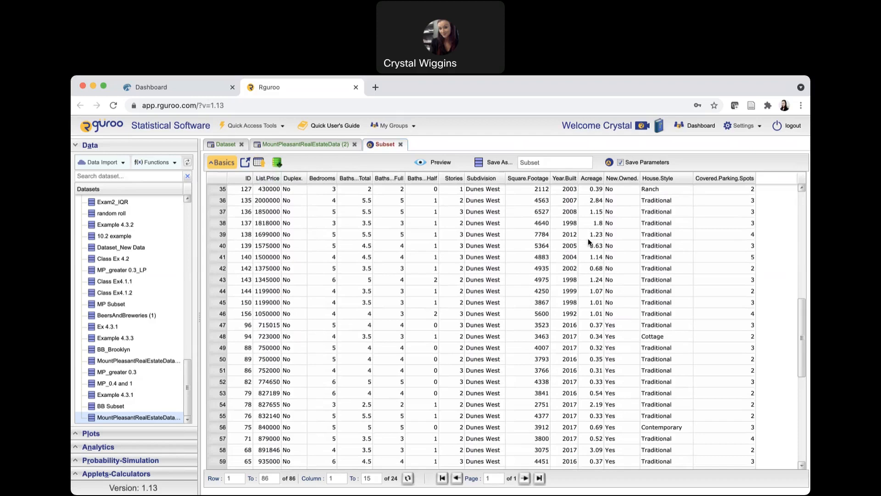
pyautogui.scroll(-5, 588, 238)
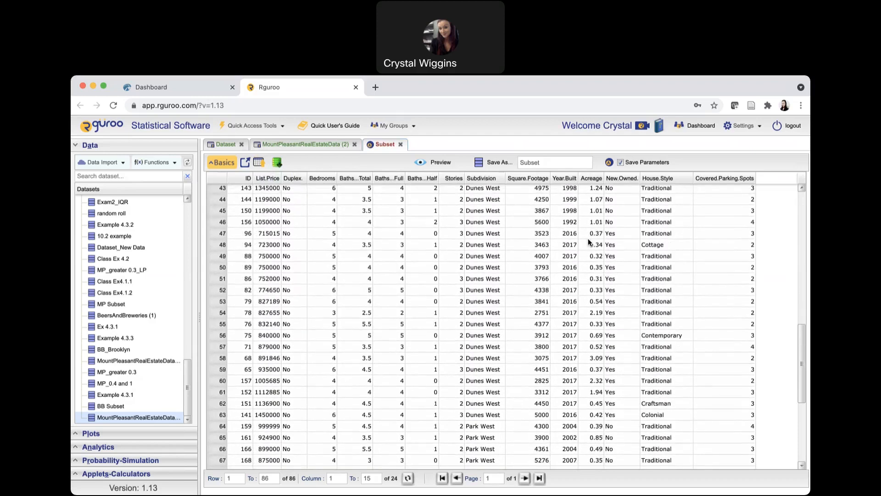
pyautogui.scroll(-5, 587, 238)
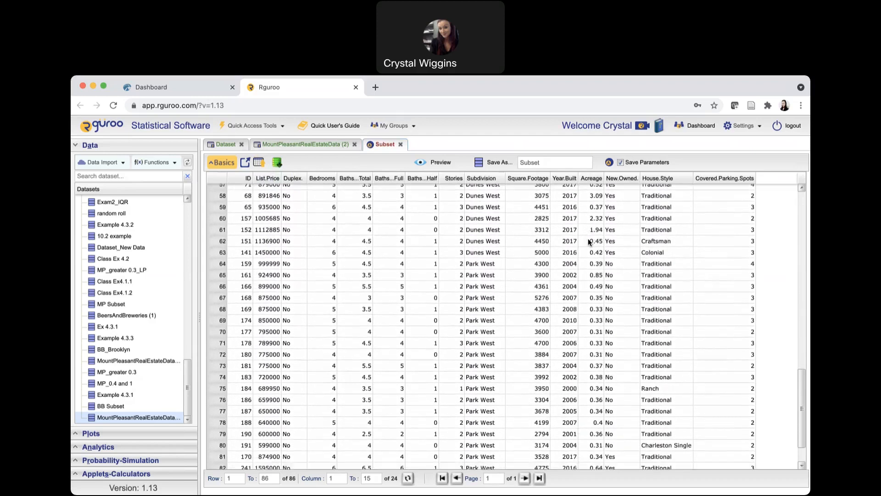
pyautogui.scroll(-2, 588, 238)
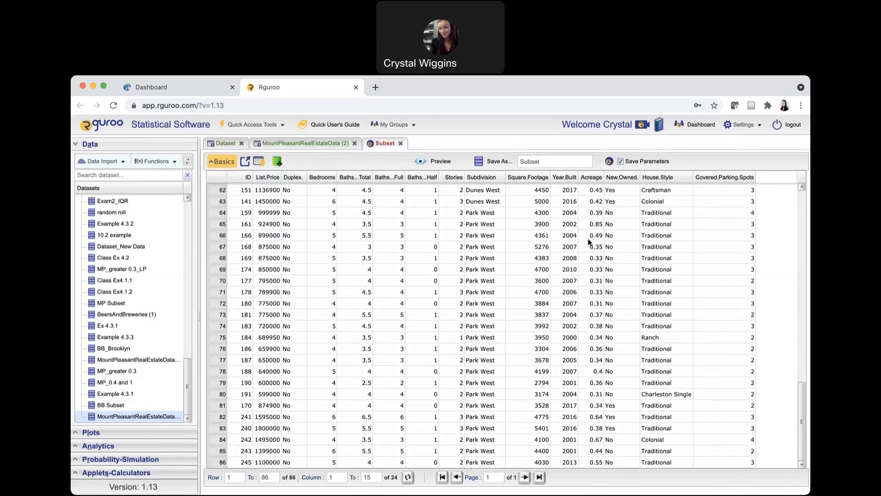
pyautogui.scroll(7, 588, 239)
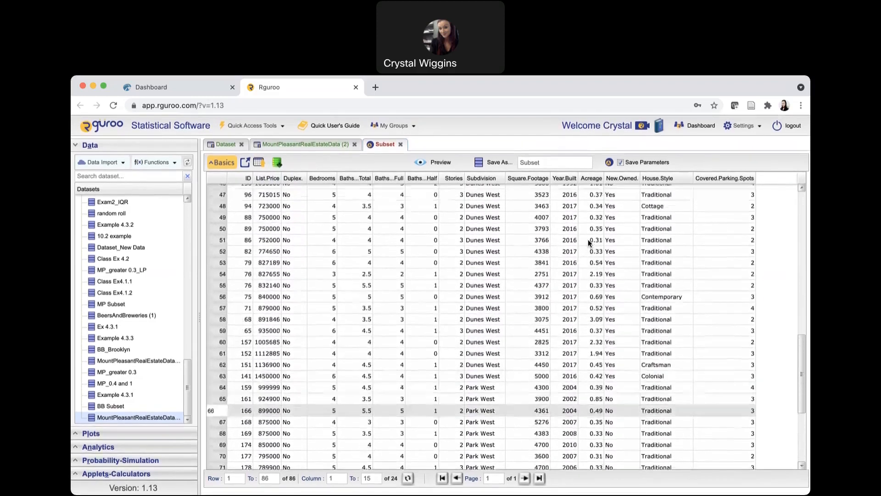
pyautogui.scroll(12, 588, 238)
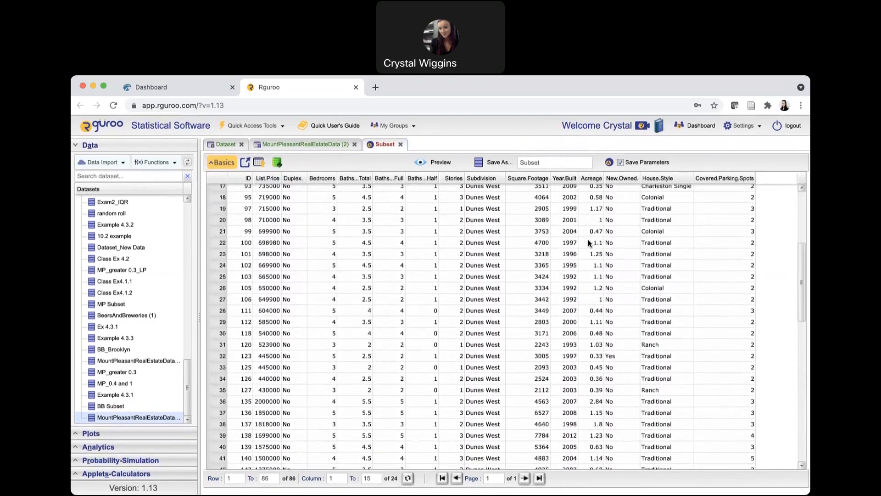
pyautogui.scroll(4, 588, 243)
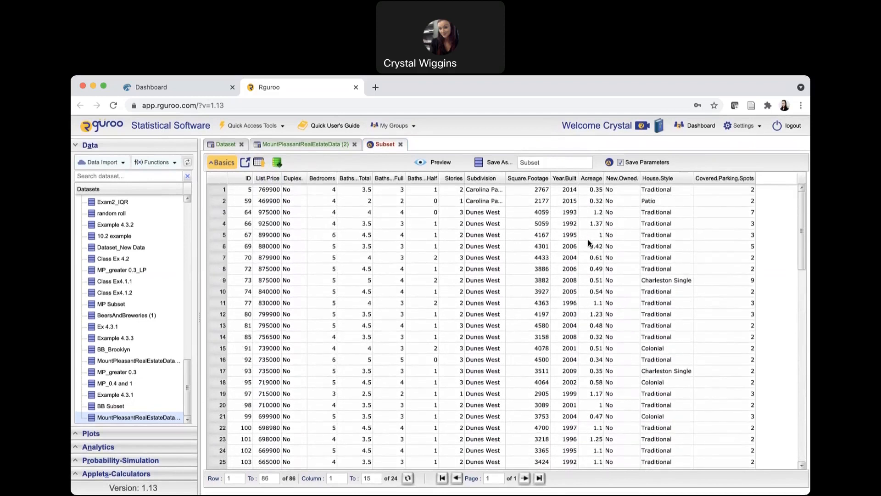
# Save the subset as a dataset named "MP_greater than 0.3" without its function parameters, and dismiss the save message.
pyautogui.click(619, 163)
pyautogui.click(553, 160)
pyautogui.press('BackSpace')
pyautogui.press('BackSpace')
pyautogui.press('BackSpace')
pyautogui.press('BackSpace')
pyautogui.press('BackSpace')
pyautogui.press('BackSpace')
pyautogui.write('MP_greaterthan 0.3')
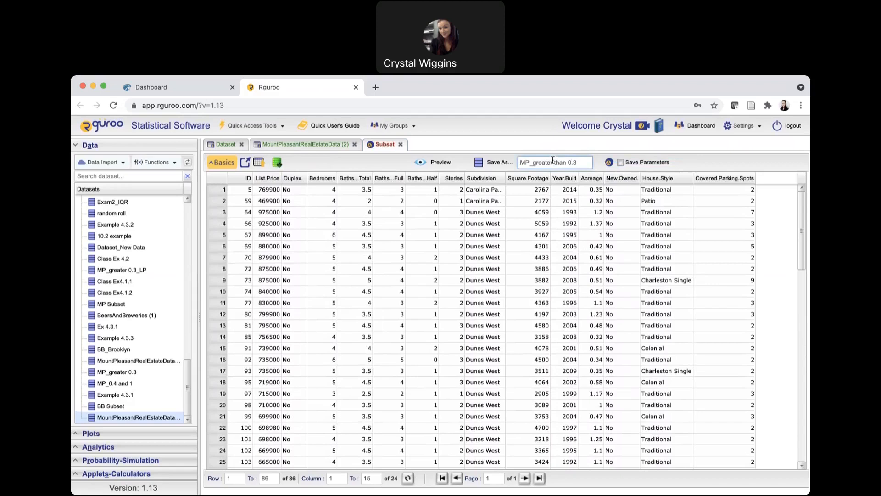
pyautogui.click(488, 163)
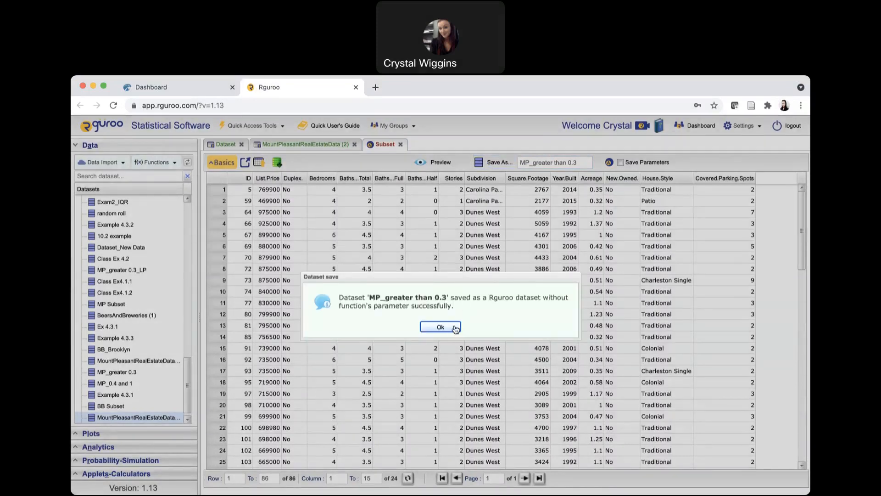
pyautogui.click(455, 327)
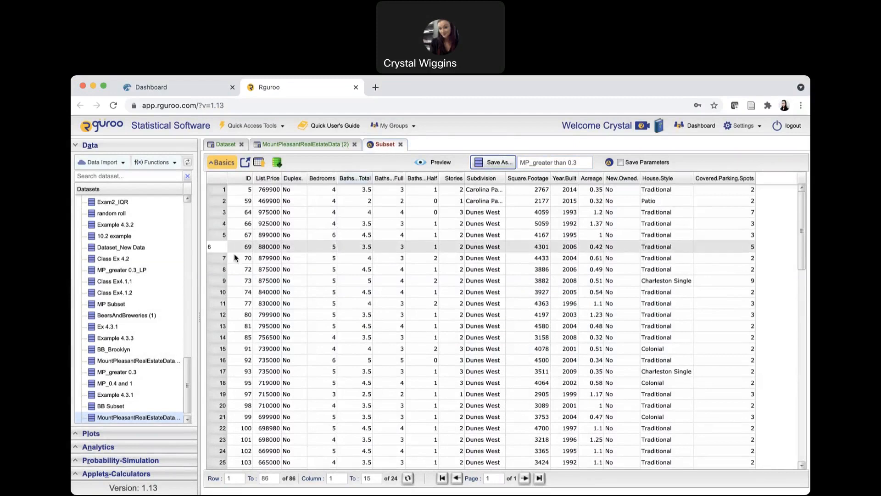
# Open the saved "MP_greater than 0.3" dataset, then reread step 2 of the Hawkes question and return to Rguroo.
pyautogui.scroll(-1, 188, 368)
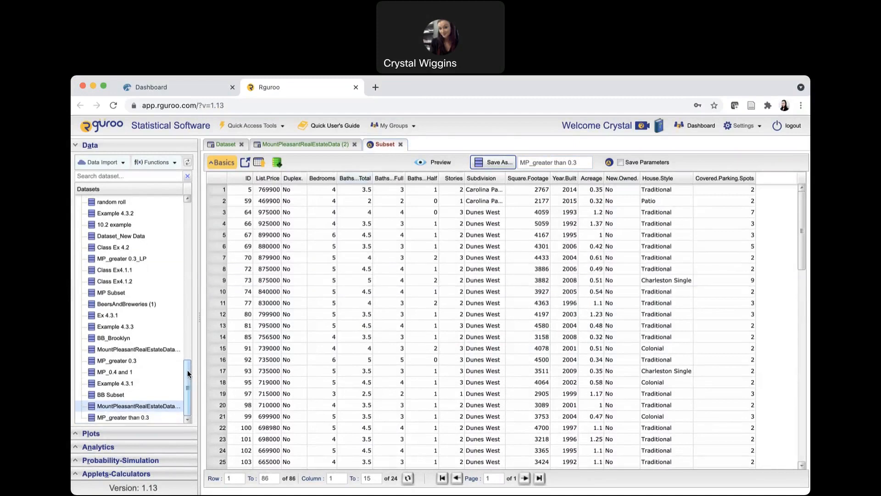
pyautogui.doubleClick(126, 418)
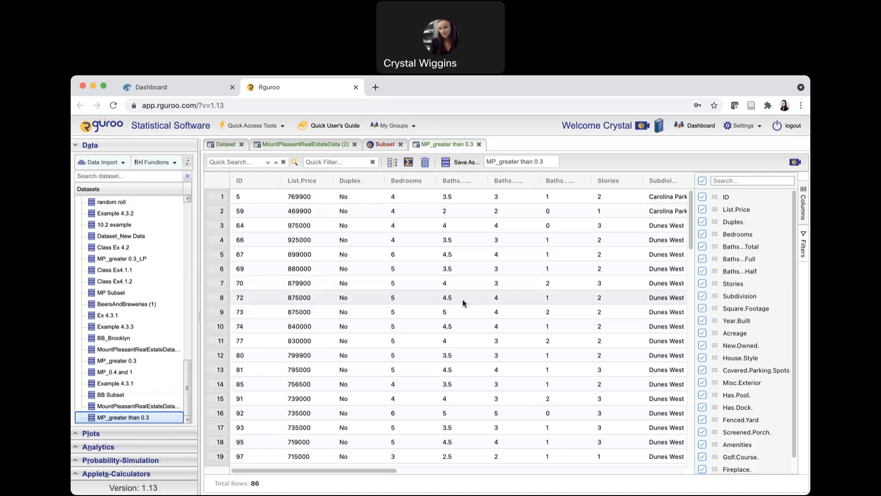
pyautogui.click(193, 87)
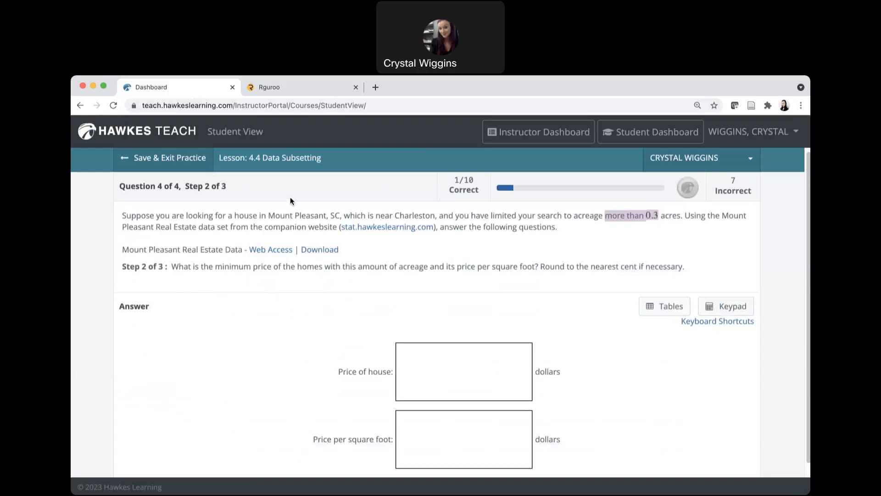
pyautogui.click(296, 89)
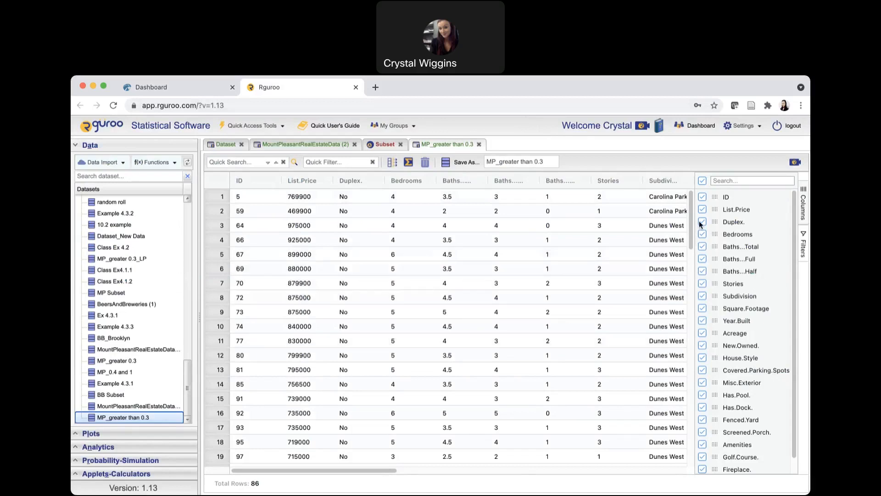
# Hide all columns of the dataset except List.Price and Square.Footage.
pyautogui.click(702, 181)
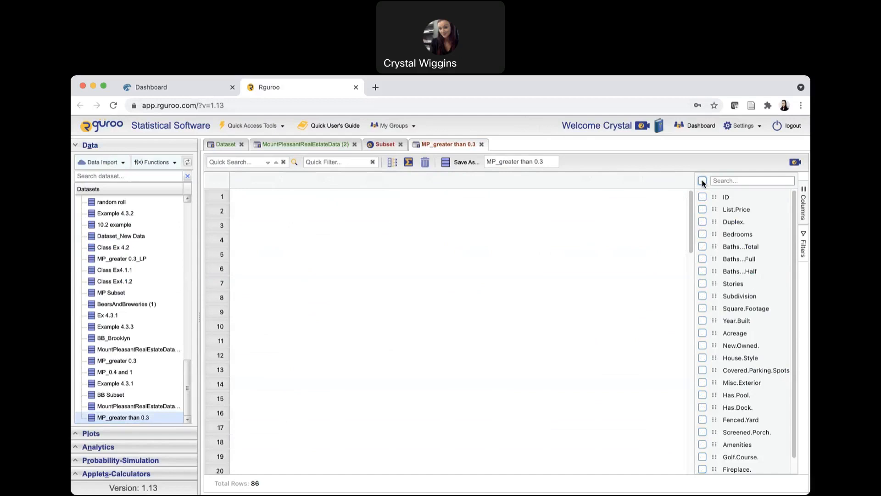
pyautogui.click(702, 209)
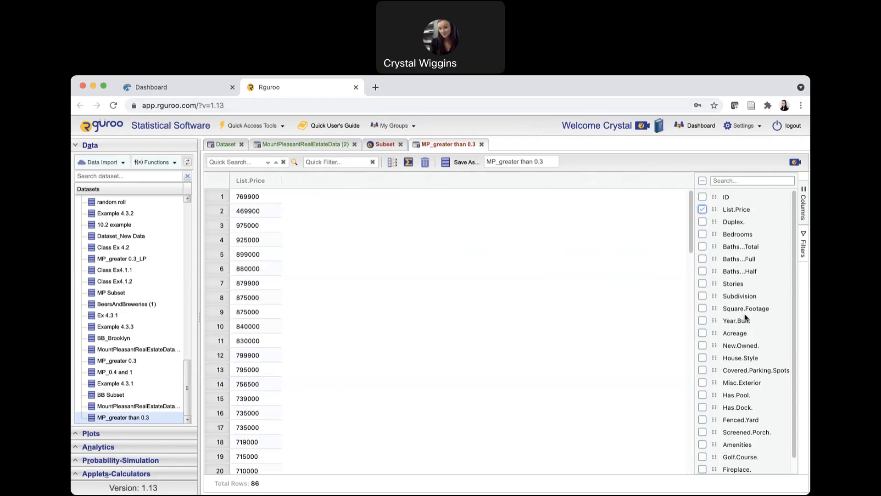
pyautogui.click(701, 308)
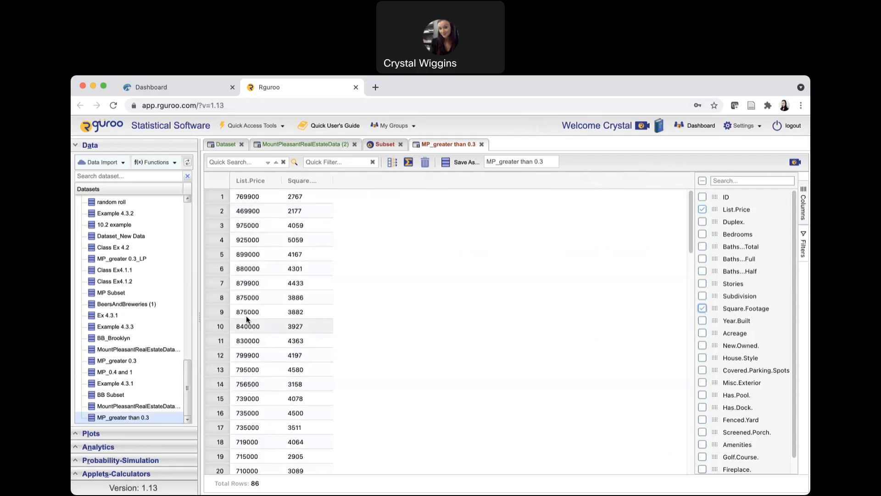
# Cycle the List.Price column through its sort orders, leaving the rows sorted in ascending order.
pyautogui.click(249, 182)
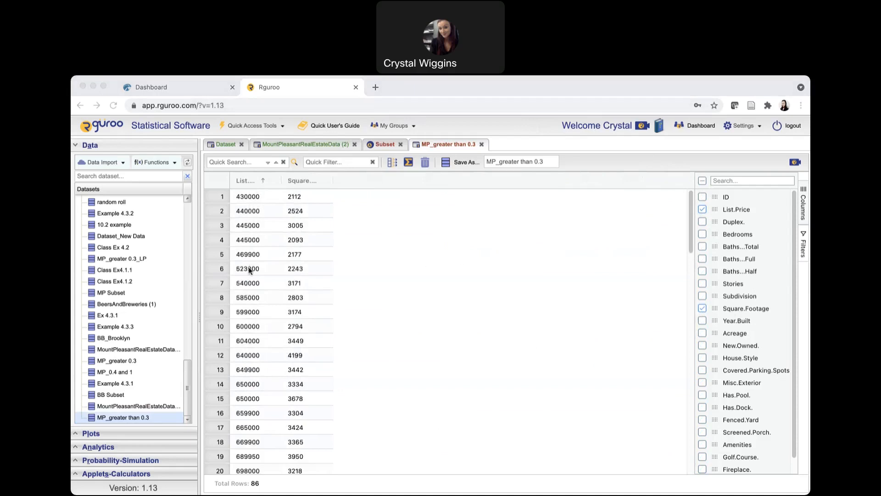
pyautogui.click(249, 180)
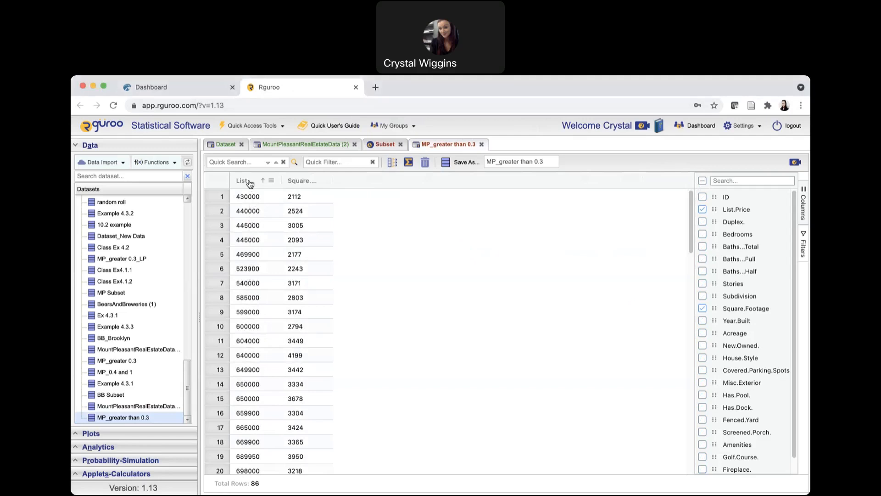
pyautogui.click(250, 182)
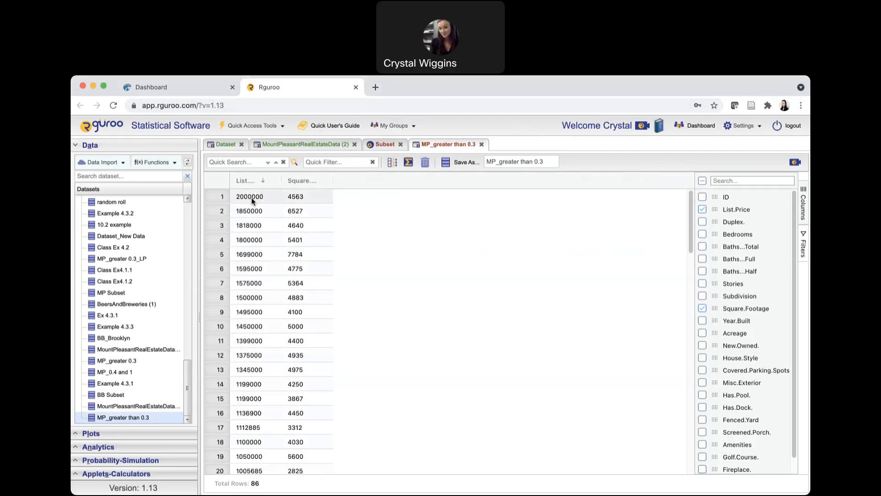
pyautogui.click(252, 182)
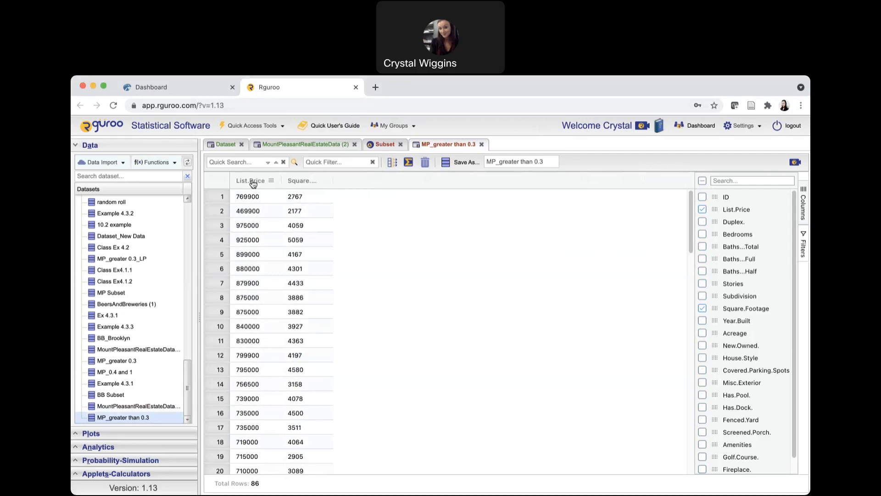
pyautogui.click(252, 181)
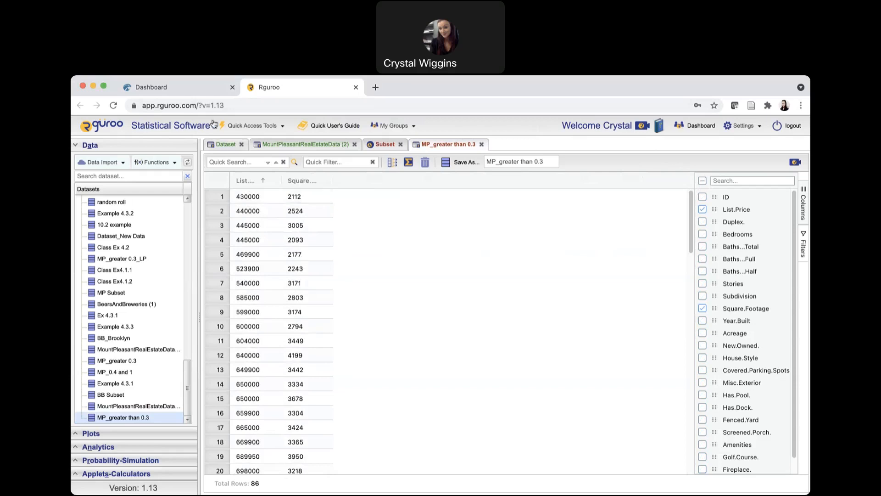
# Switch to the Hawkes question and enter 430000 as the price of the house, without a thousands comma.
pyautogui.click(191, 87)
pyautogui.click(448, 363)
pyautogui.write('430,00')
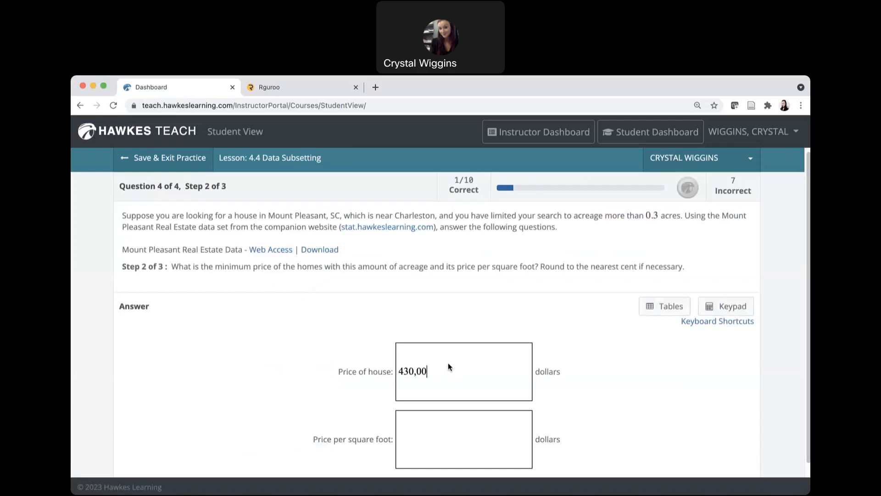
pyautogui.write('0')
pyautogui.press('Left')
pyautogui.press('Left')
pyautogui.press('Left')
pyautogui.press('BackSpace')
# Switch to Rguroo and look up the list price and square footage of the cheapest home in the subset.
pyautogui.click(297, 87)
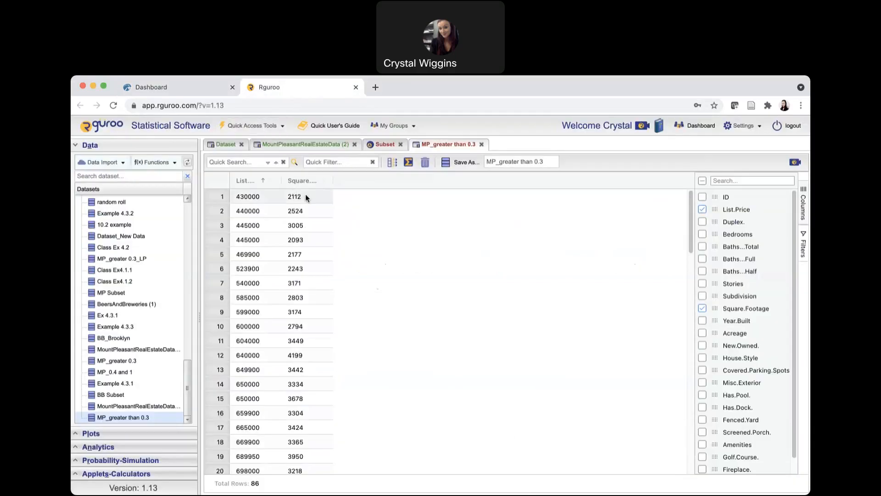
pyautogui.click(245, 198)
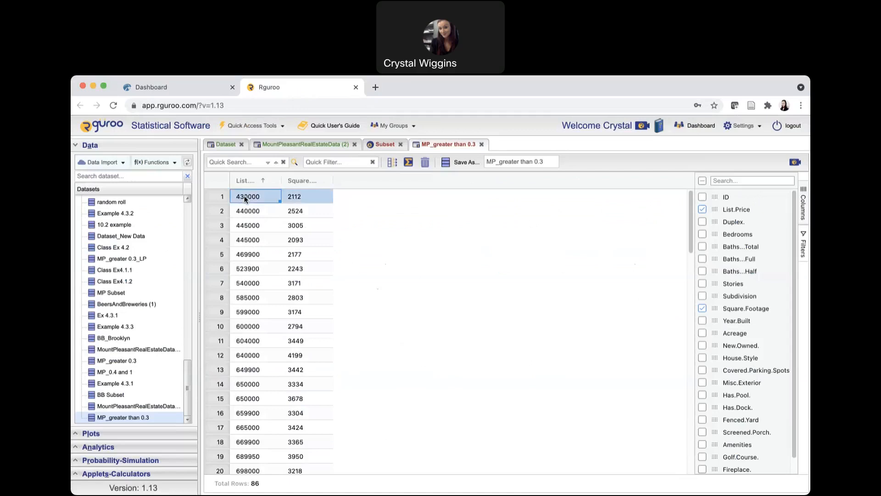
pyautogui.click(311, 198)
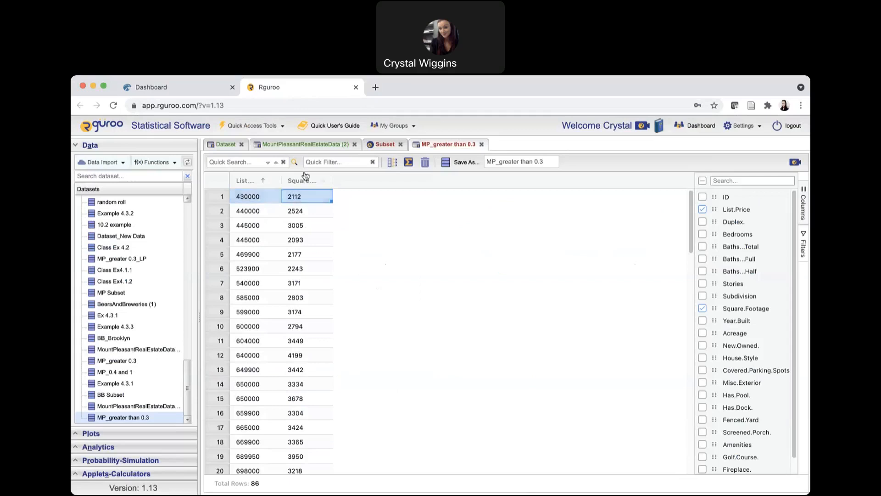
# Return to the Hawkes question, enter 203.60 as the price per square foot, and submit the answer.
pyautogui.click(196, 89)
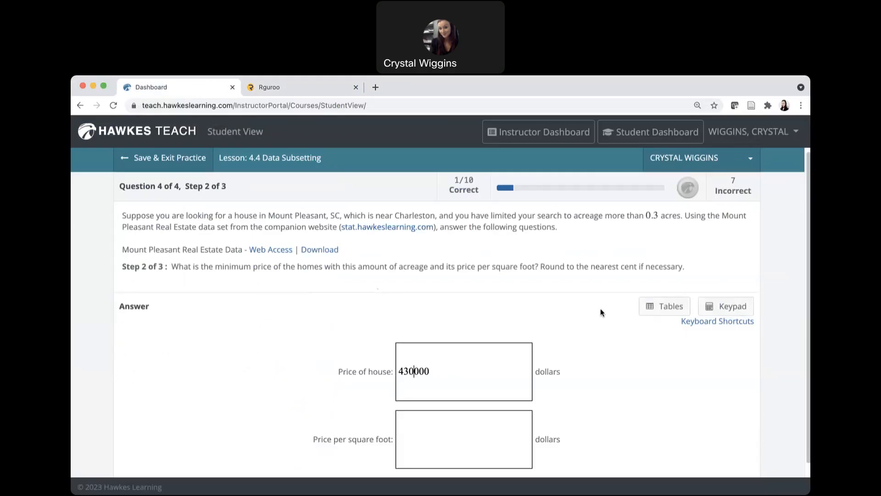
pyautogui.moveTo(637, 266); pyautogui.dragTo(590, 267)
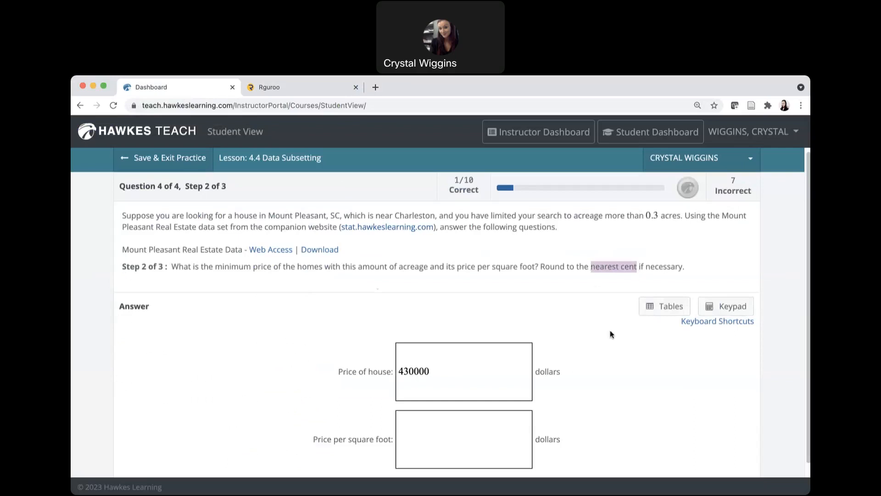
pyautogui.click(471, 441)
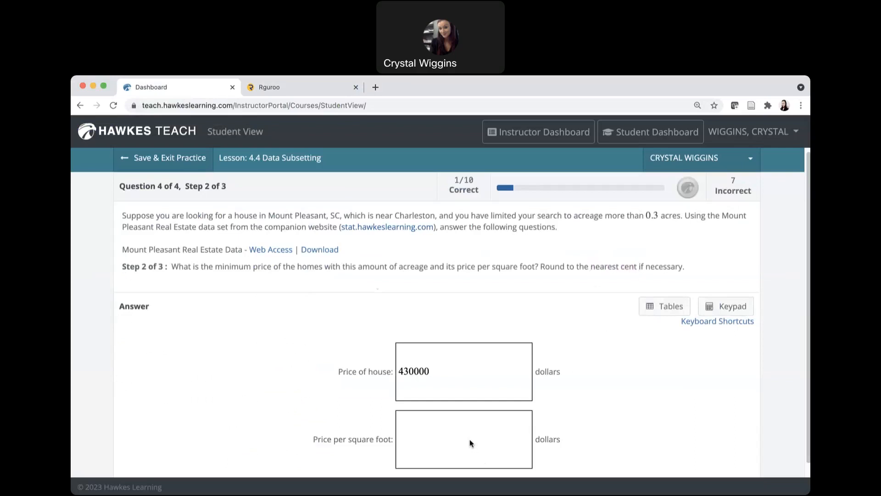
pyautogui.write('203.')
pyautogui.write('60')
pyautogui.scroll(-1, 607, 432)
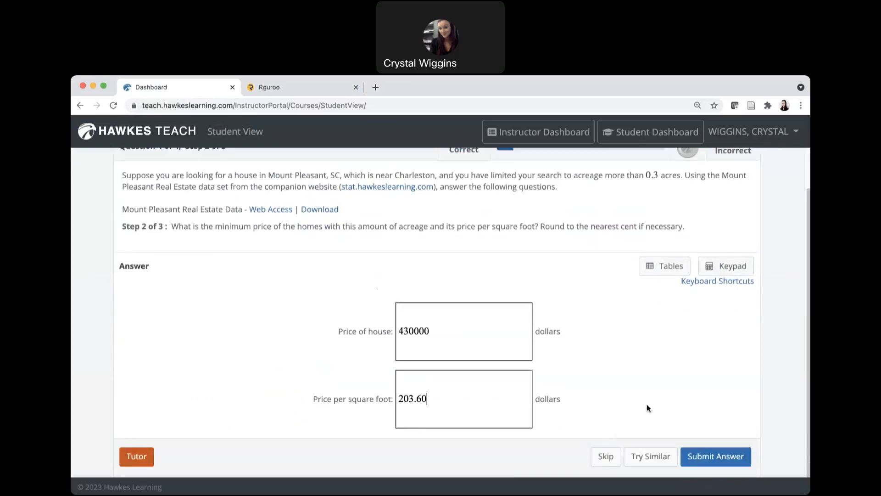
pyautogui.click(704, 456)
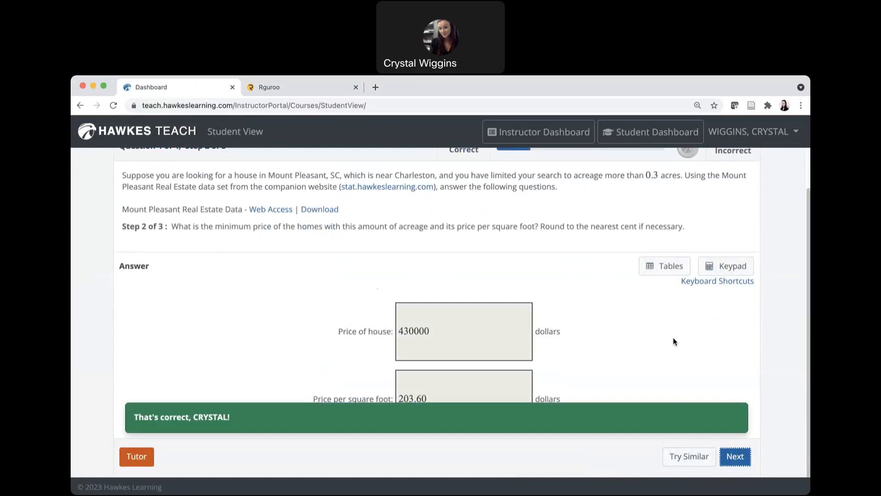
# Advance past the answered step and skip through the practice questions to Question 3 of 4 on Mount Pleasant homes.
pyautogui.click(734, 456)
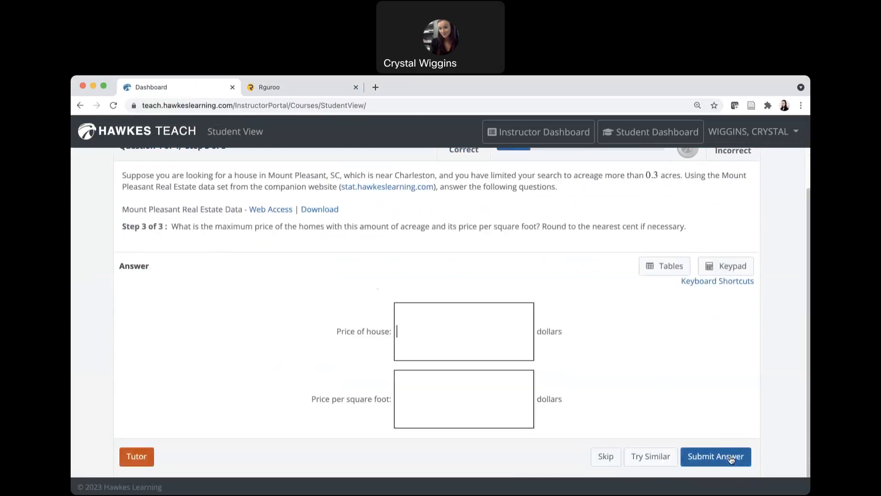
pyautogui.click(612, 458)
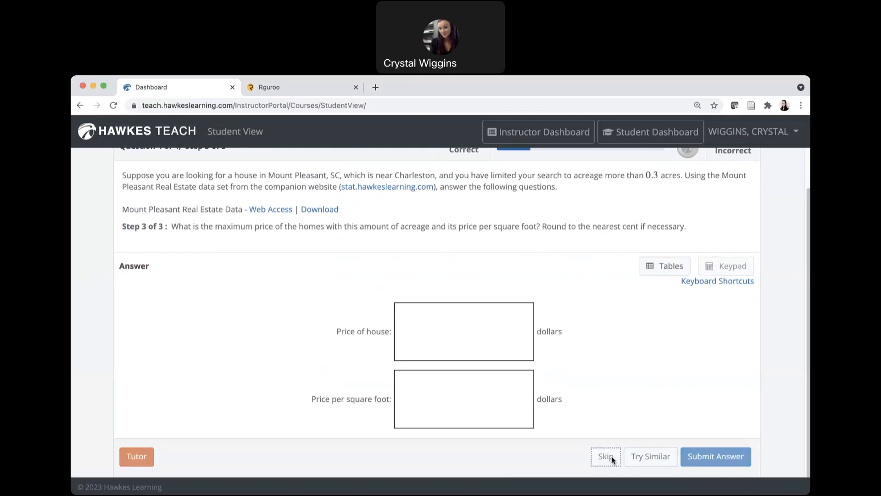
pyautogui.click(417, 349)
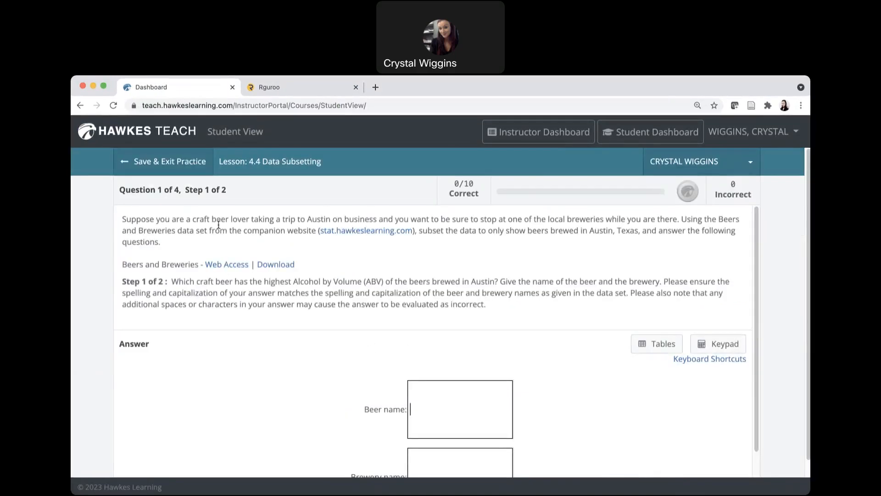
pyautogui.scroll(-3, 603, 358)
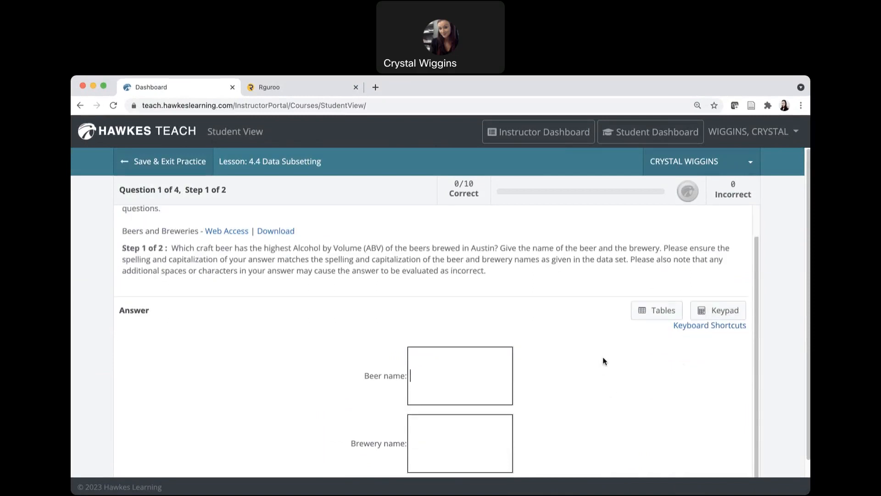
pyautogui.click(606, 457)
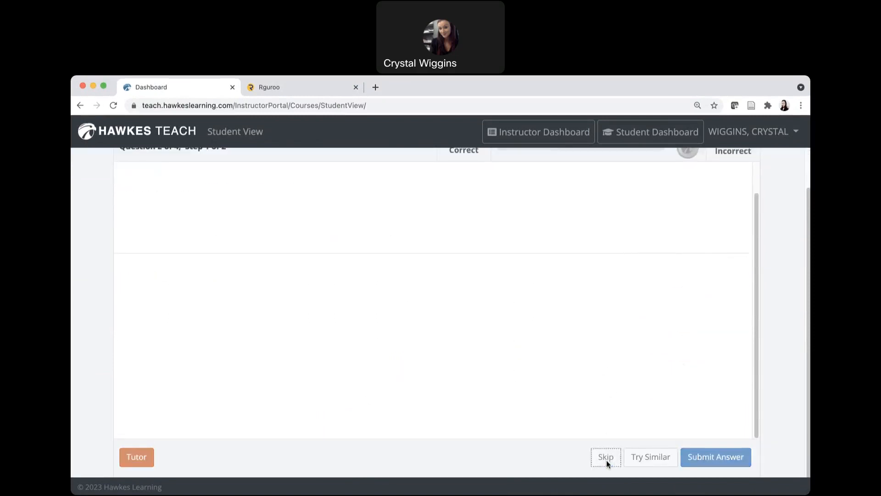
pyautogui.click(607, 461)
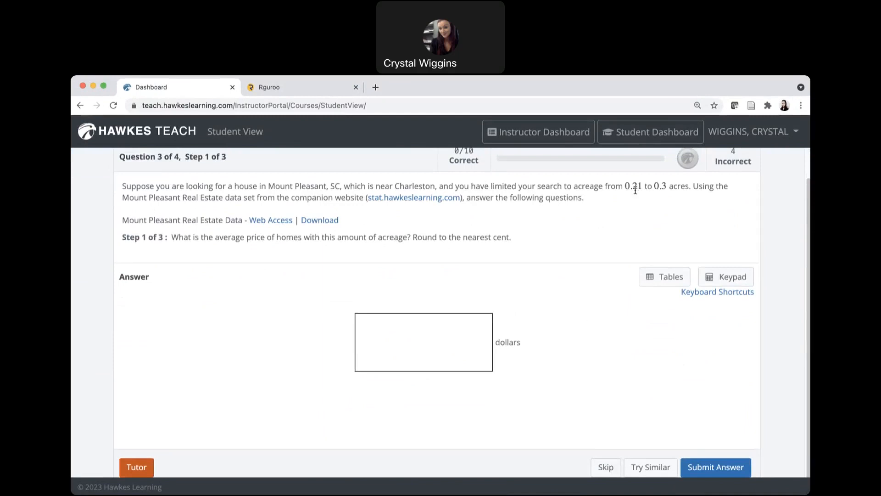
# Highlight the acreage limits of 0.21 to 0.3 acres in the question text.
pyautogui.moveTo(625, 186); pyautogui.dragTo(668, 186)
pyautogui.click(655, 186)
pyautogui.moveTo(573, 186); pyautogui.dragTo(601, 190)
# Switch to Rguroo and start a new data subset based on the MountPleasantRealEstateData (2) dataset.
pyautogui.click(273, 88)
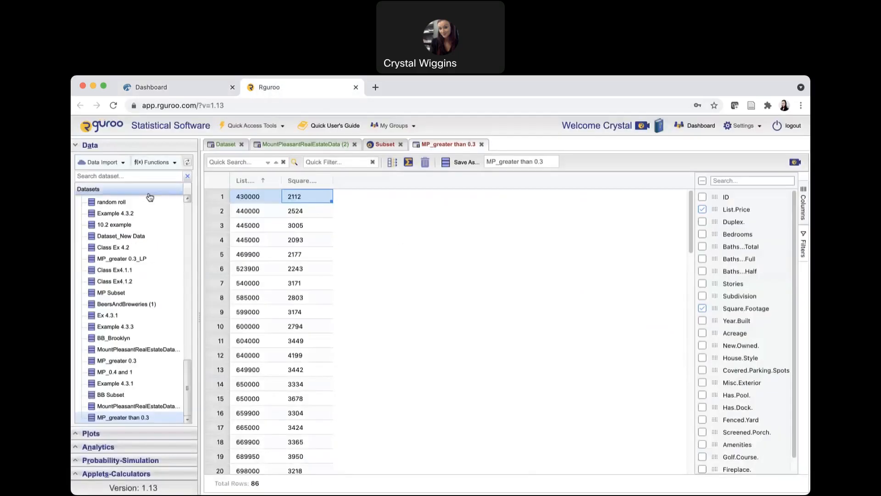
pyautogui.moveTo(160, 409)
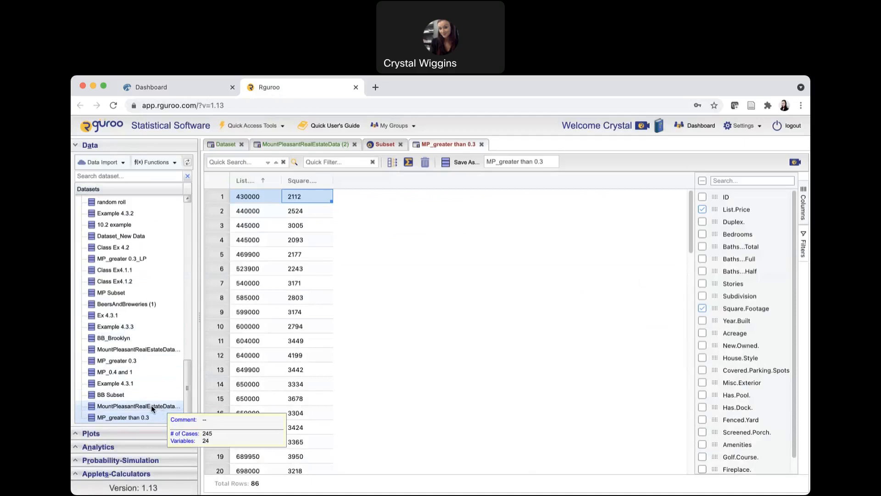
pyautogui.click(176, 163)
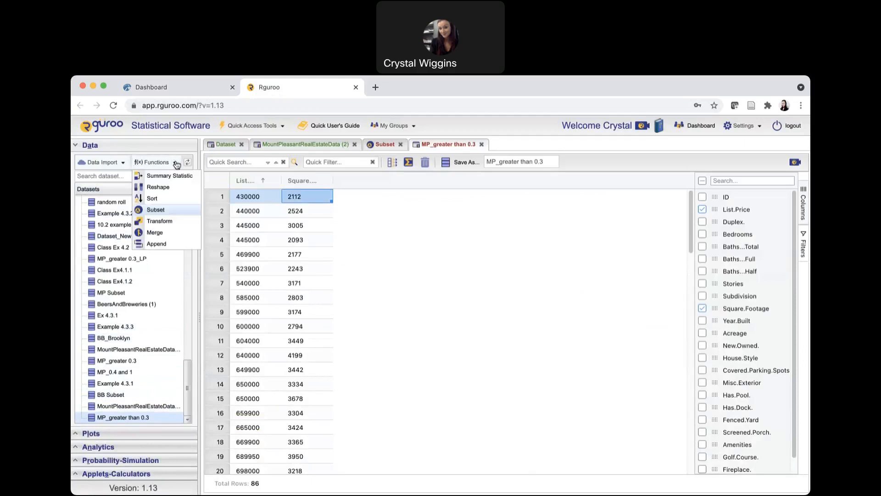
pyautogui.click(167, 210)
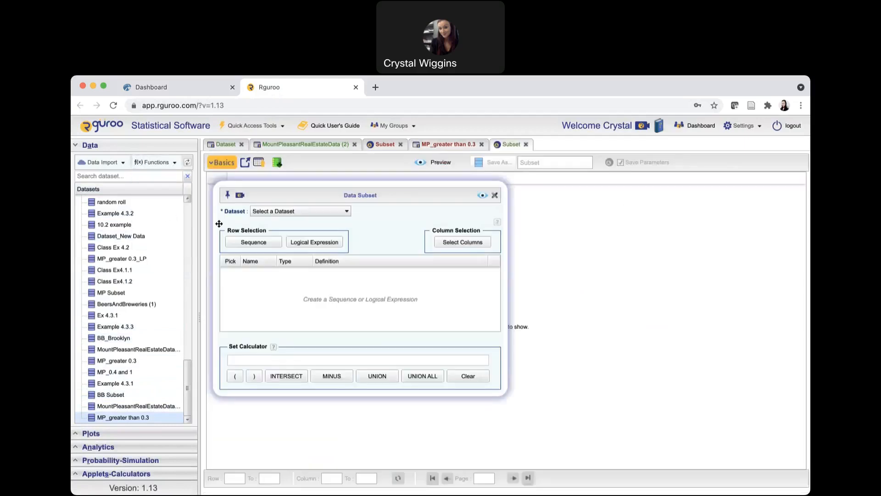
pyautogui.click(301, 211)
pyautogui.scroll(-10, 325, 317)
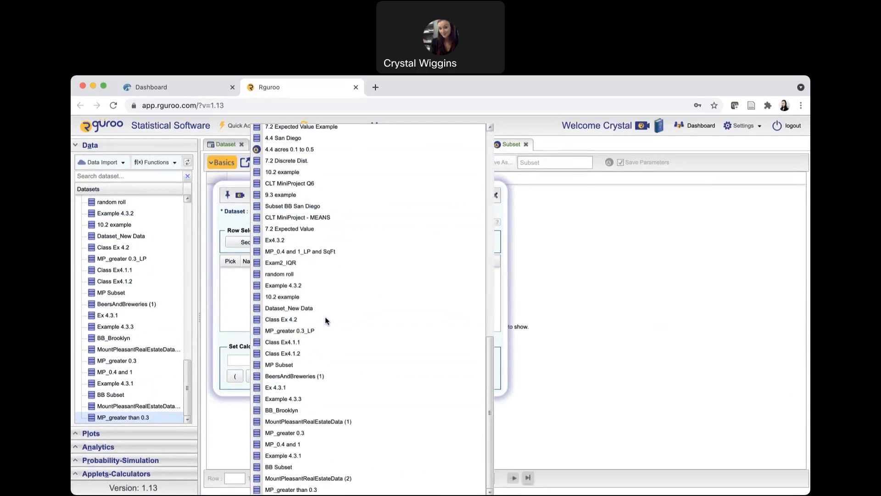
pyautogui.click(334, 480)
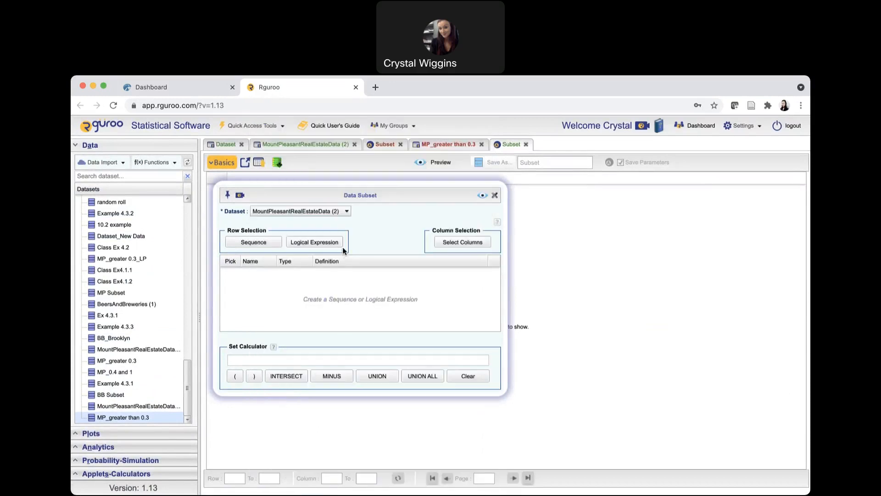
# Create a logical expression for Acreage >= 0.21, checking the lower limit in the Hawkes question.
pyautogui.click(322, 243)
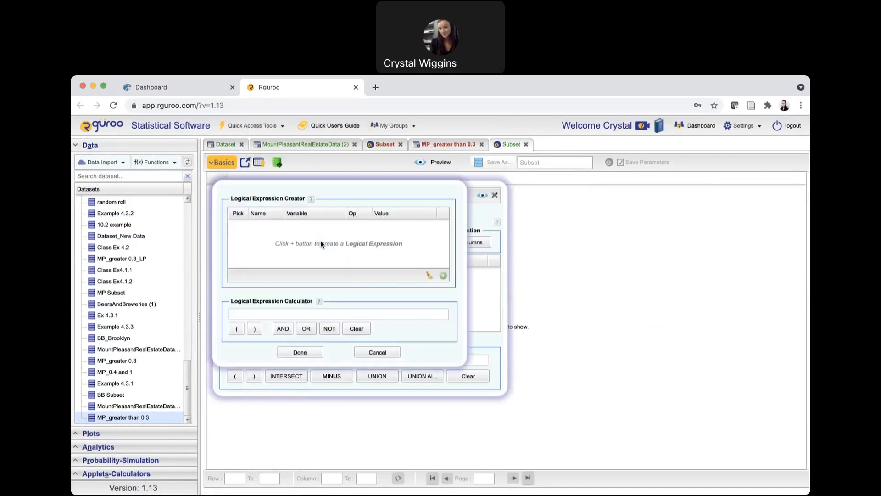
pyautogui.click(443, 277)
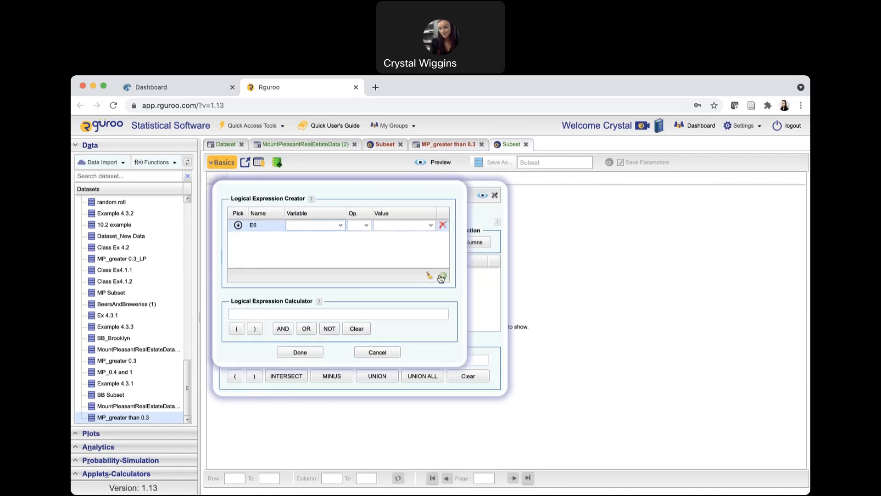
pyautogui.click(191, 94)
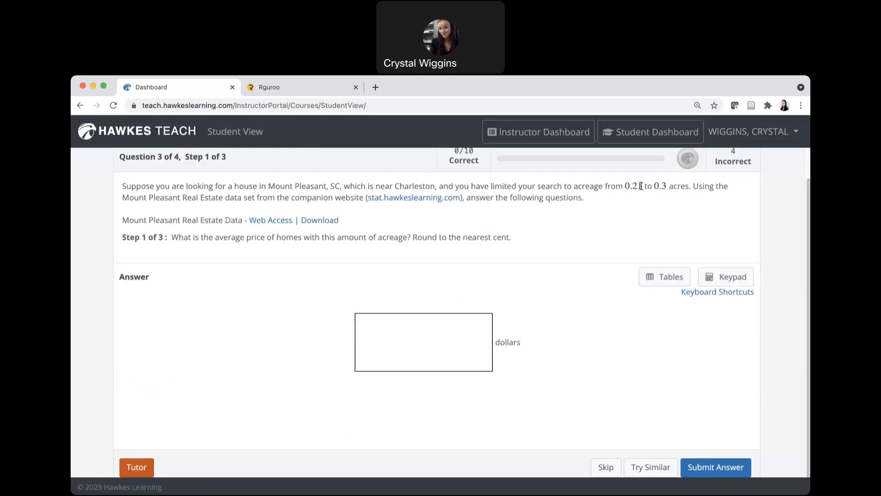
pyautogui.click(291, 86)
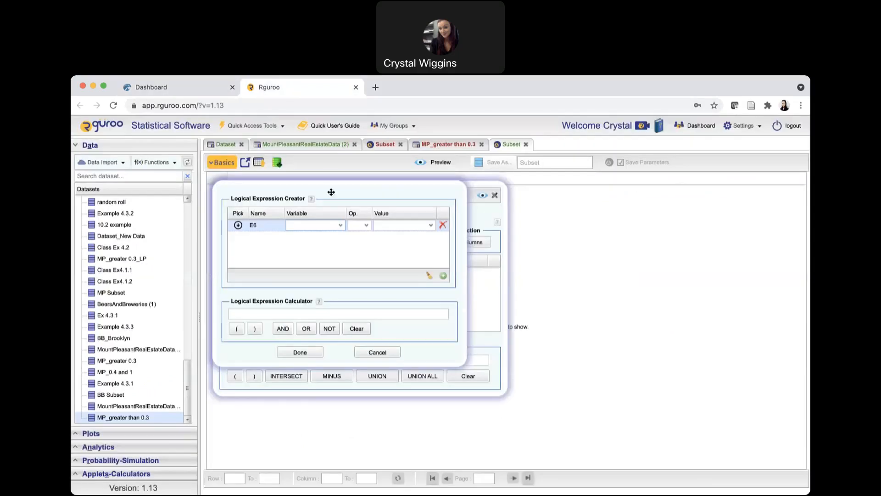
pyautogui.click(340, 225)
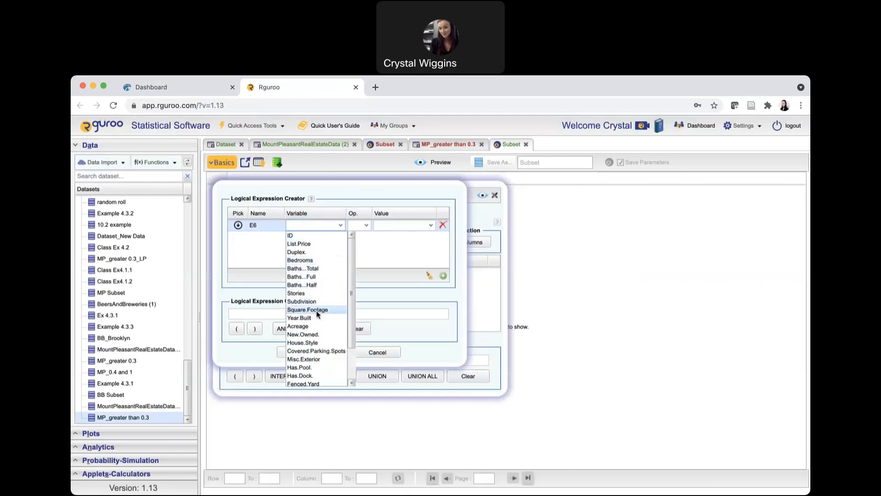
pyautogui.click(317, 326)
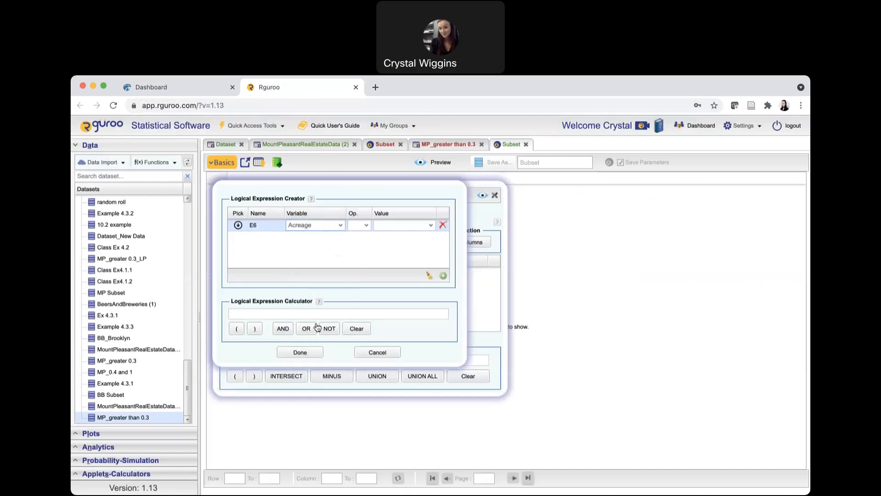
pyautogui.click(367, 224)
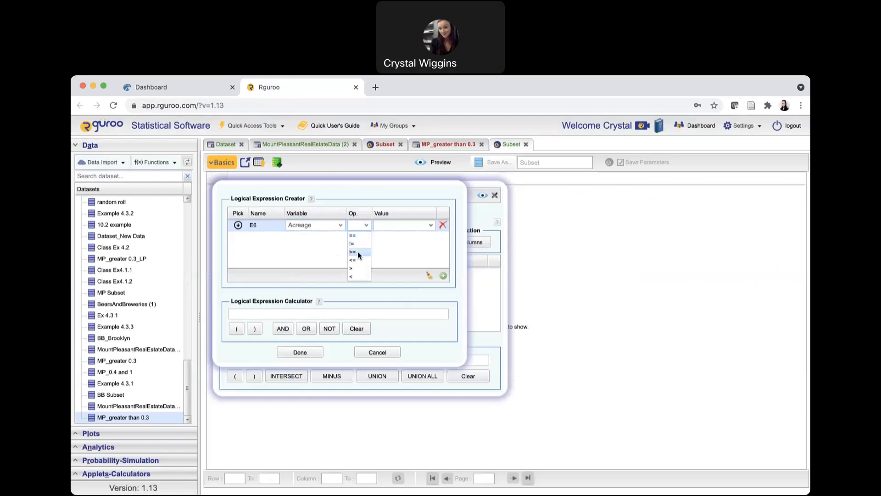
pyautogui.click(357, 251)
pyautogui.click(388, 225)
pyautogui.write('0.21')
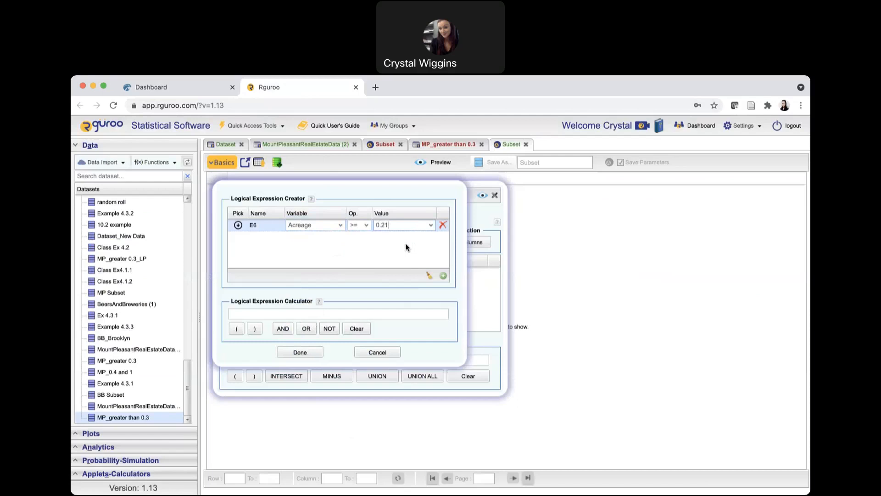
# Check the upper limit in the Hawkes question and add a second logical expression for Acreage <= 0.3.
pyautogui.click(186, 87)
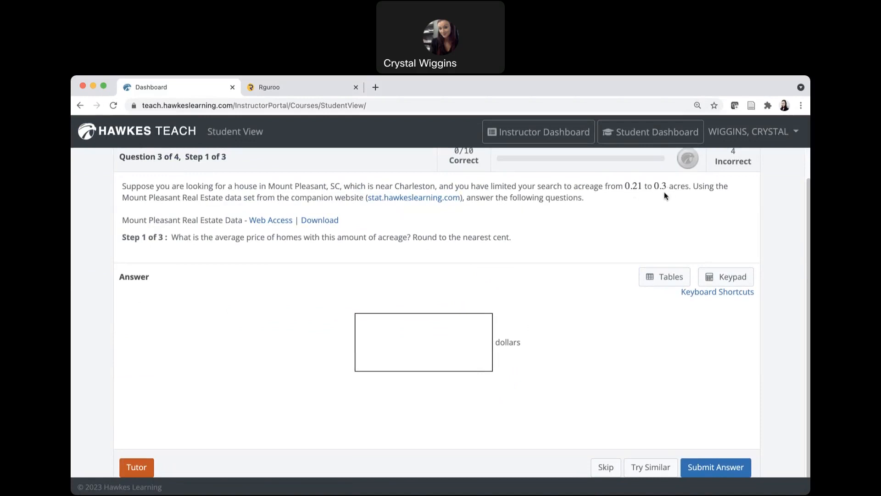
pyautogui.click(298, 88)
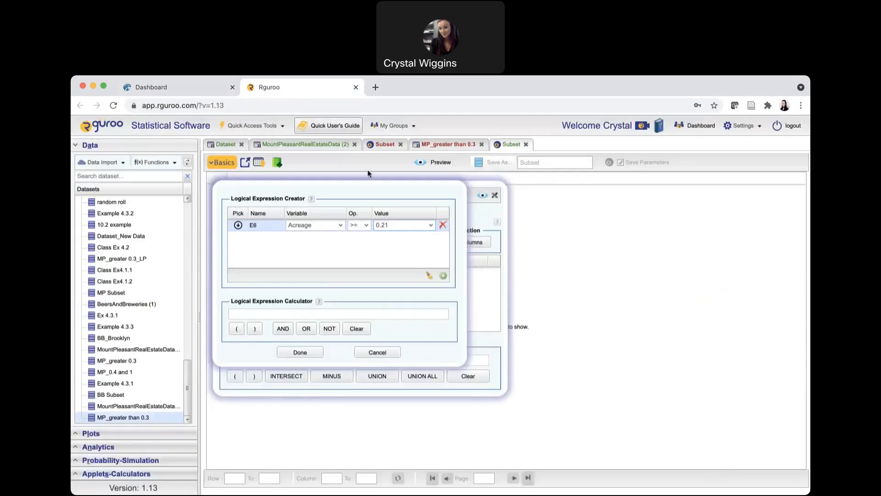
pyautogui.click(443, 276)
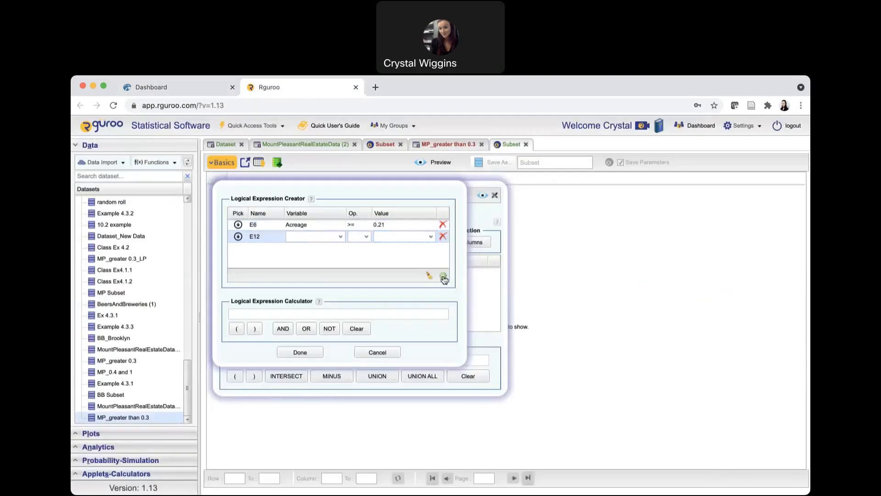
pyautogui.click(342, 235)
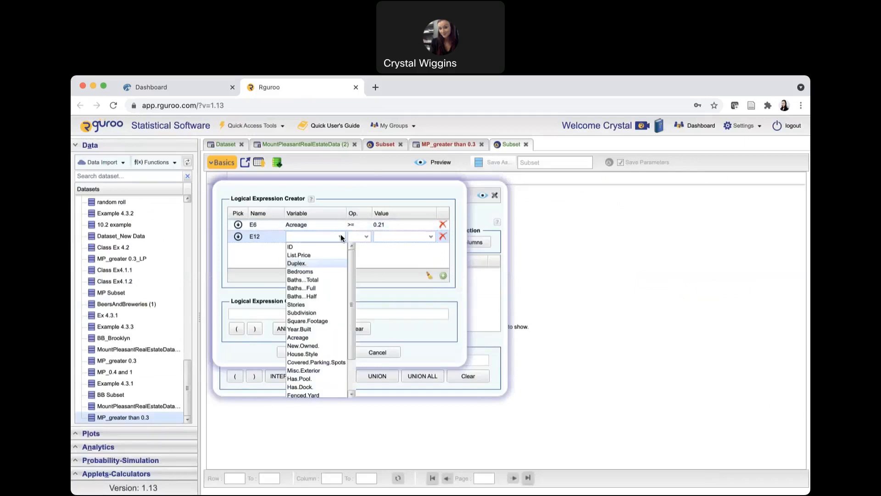
pyautogui.click(314, 338)
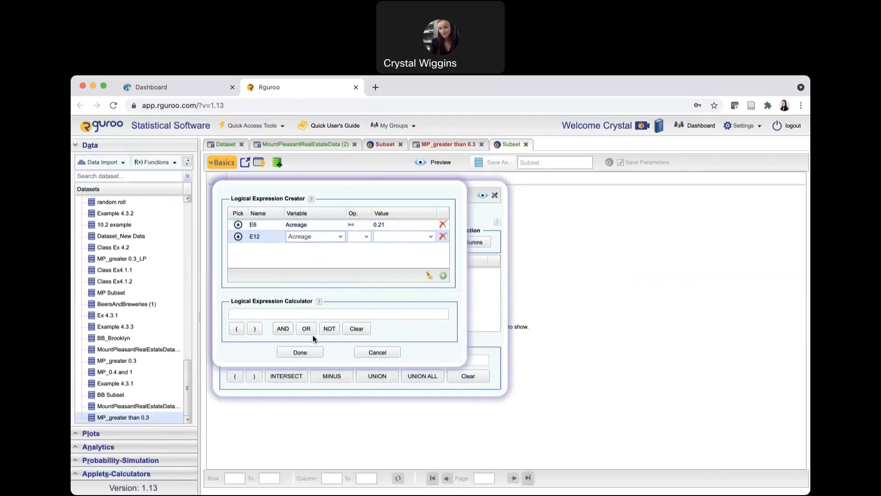
pyautogui.click(366, 237)
pyautogui.click(354, 272)
pyautogui.write('0.3')
# Combine the two acreage expressions with AND, confirm the row selection, and reopen its definition briefly to check it.
pyautogui.click(238, 225)
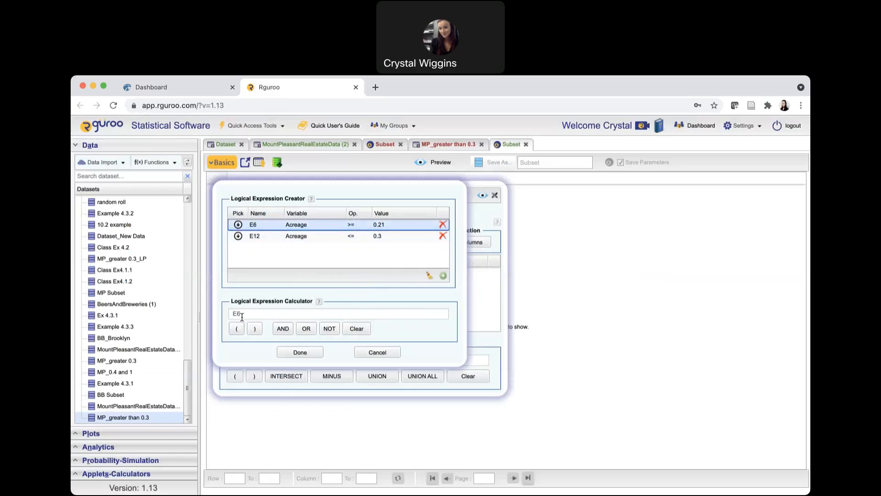
pyautogui.click(283, 328)
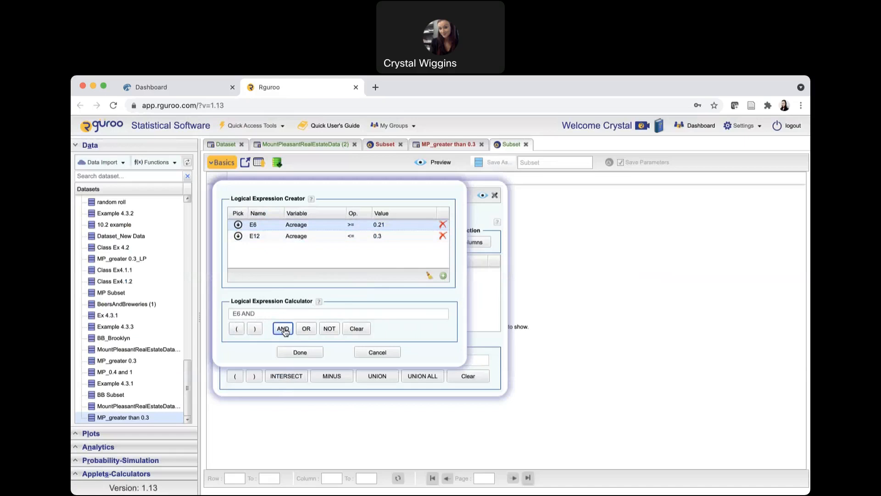
pyautogui.click(239, 237)
pyautogui.click(239, 236)
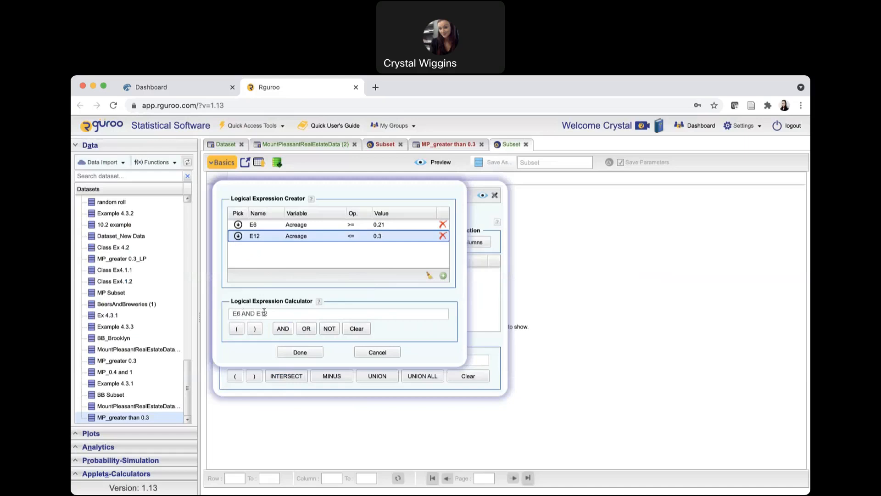
pyautogui.click(303, 354)
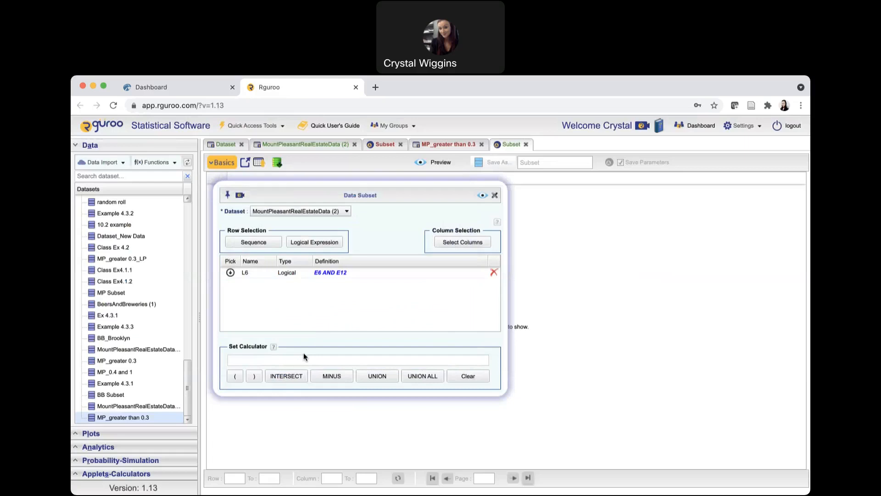
pyautogui.click(336, 272)
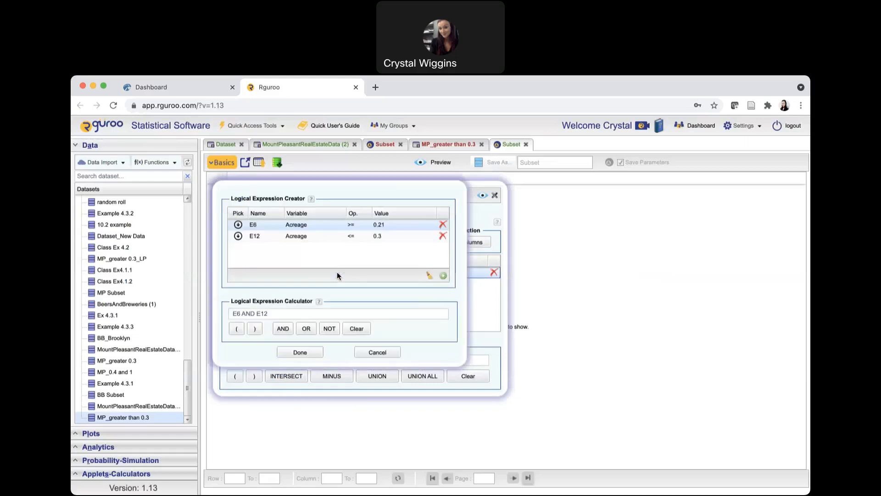
pyautogui.click(392, 355)
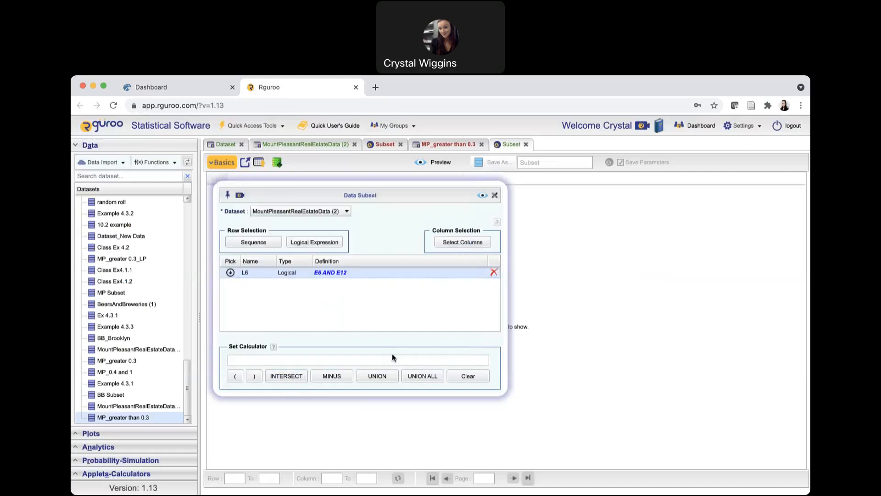
# Preview the subset and look through the Acreage values of all its rows.
pyautogui.click(483, 195)
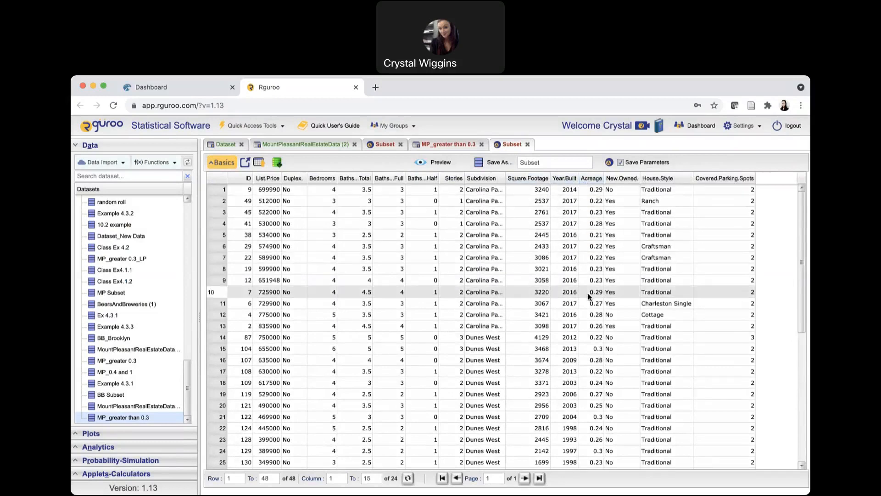
pyautogui.scroll(-2, 591, 315)
pyautogui.scroll(-6, 592, 315)
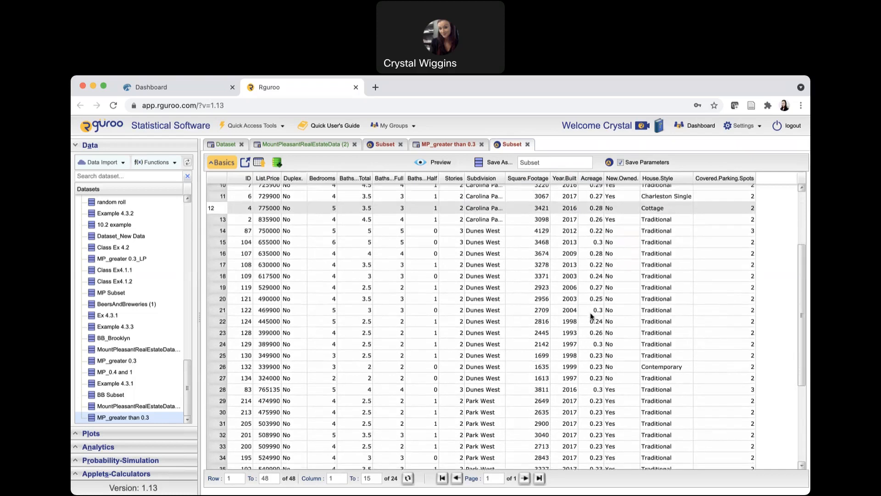
pyautogui.scroll(-4, 592, 315)
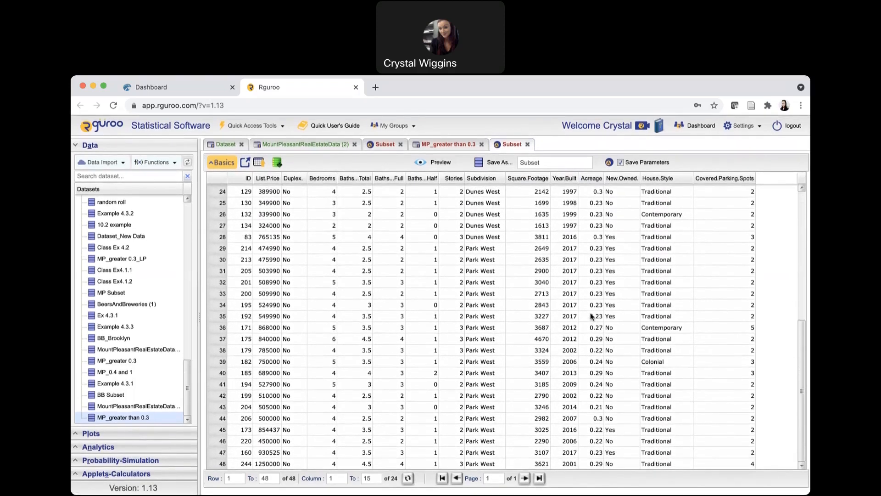
pyautogui.scroll(12, 591, 315)
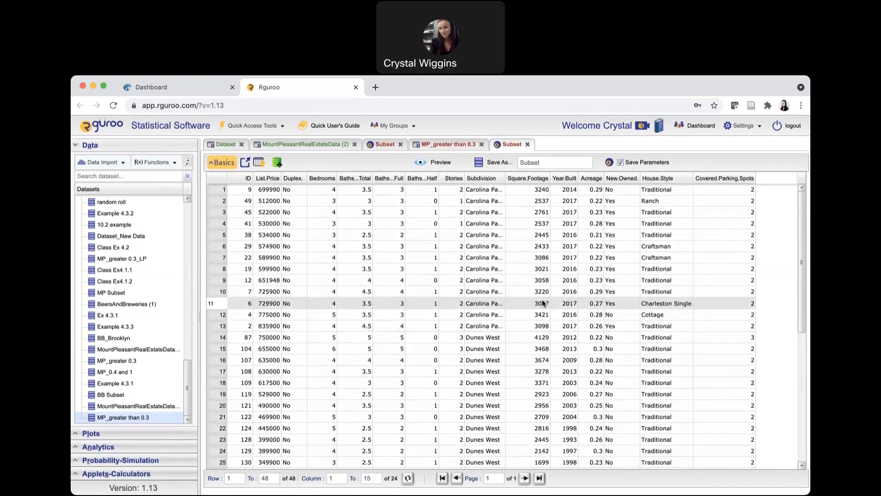
# Save the subset as a dataset named "MP_0.21 to 0.3" without its parameters.
pyautogui.click(620, 162)
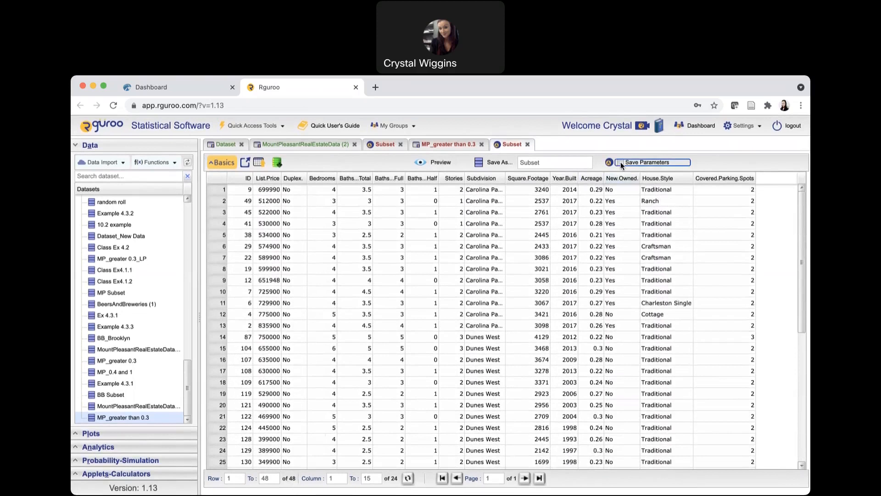
pyautogui.click(549, 161)
pyautogui.press('BackSpace')
pyautogui.press('BackSpace')
pyautogui.press('BackSpace')
pyautogui.press('BackSpace')
pyautogui.press('BackSpace')
pyautogui.press('BackSpace')
pyautogui.write('MP_')
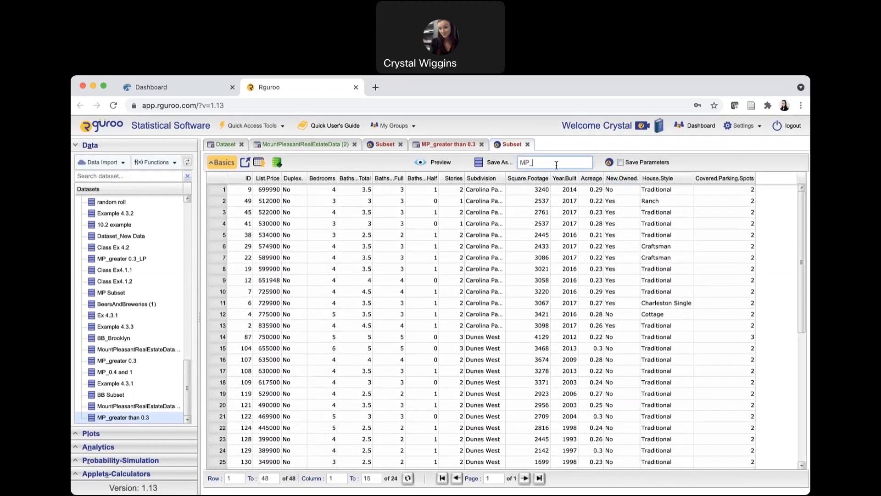
pyautogui.write('0.21 to 0.3')
pyautogui.click(501, 164)
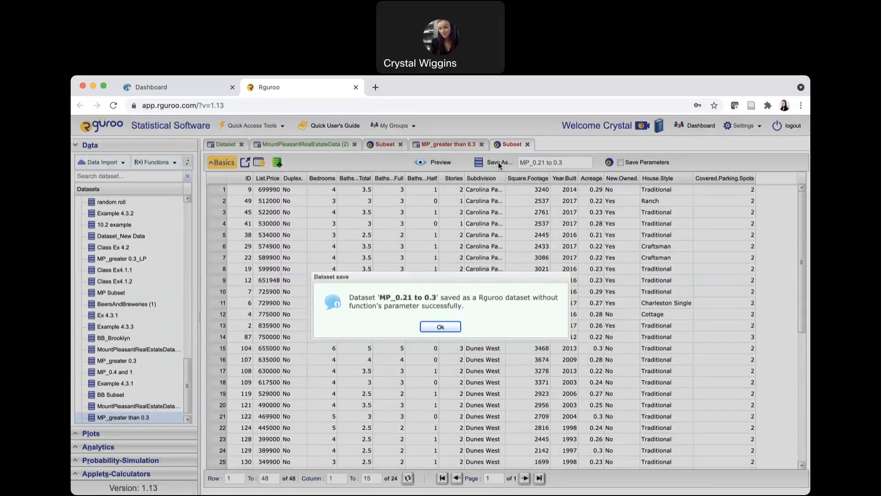
pyautogui.click(439, 328)
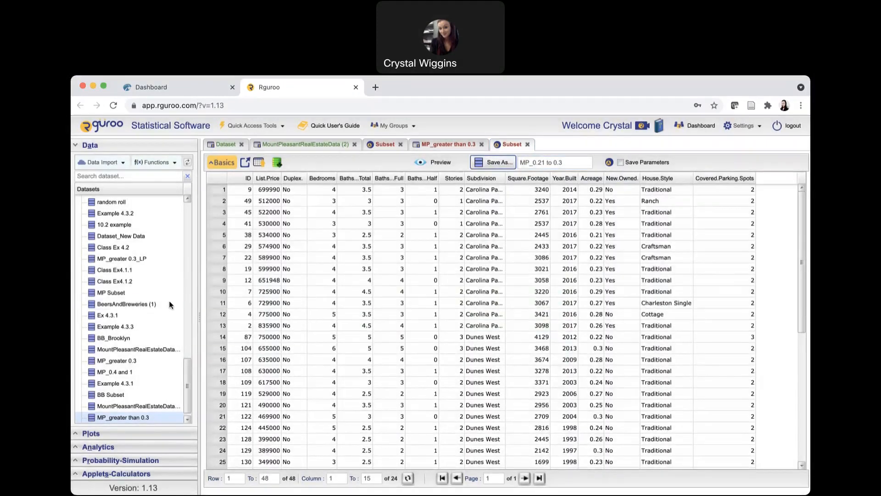
# Open the saved MP_0.21 to 0.3 dataset from the dataset list.
pyautogui.scroll(-1, 115, 317)
pyautogui.moveTo(132, 422)
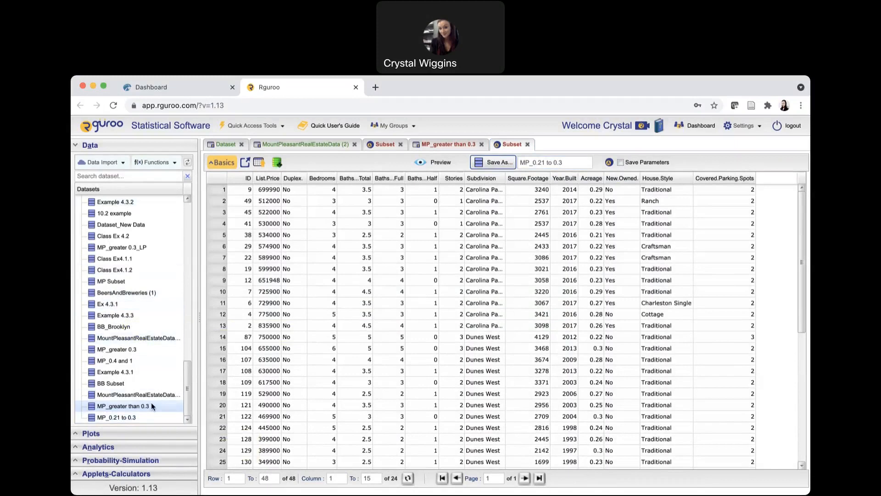
pyautogui.click(138, 416)
pyautogui.doubleClick(140, 415)
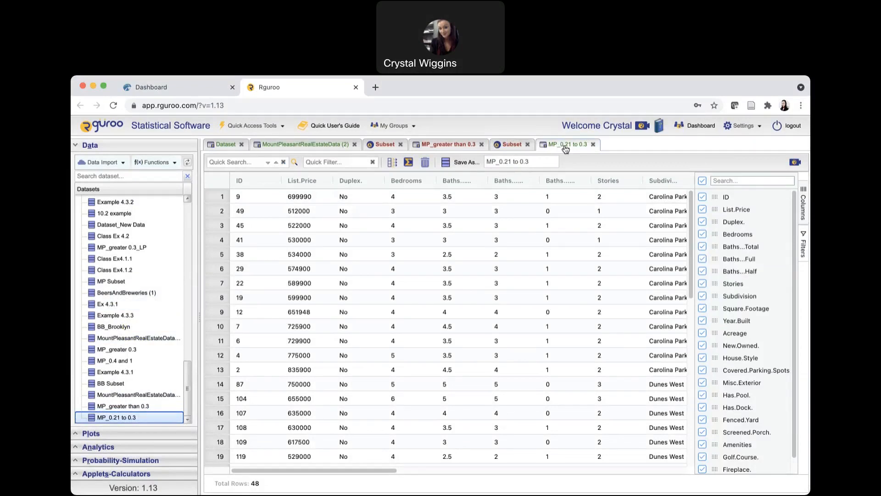
# Switch to Hawkes, highlight the Step 1 wording about the average home price and rounding, and return to Rguroo.
pyautogui.click(143, 87)
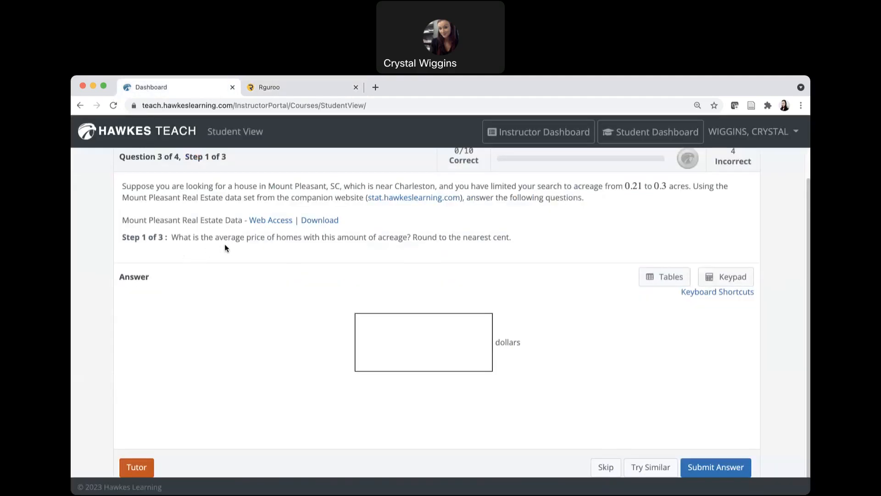
pyautogui.moveTo(215, 237); pyautogui.dragTo(264, 245)
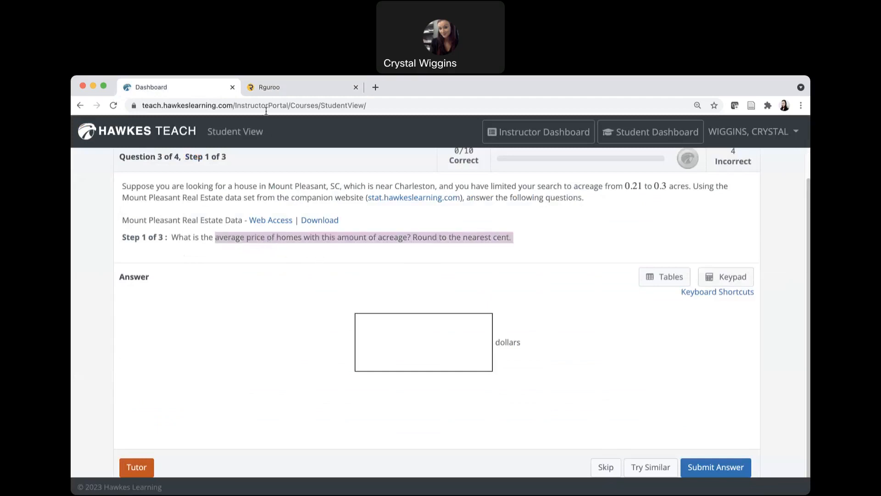
pyautogui.click(285, 86)
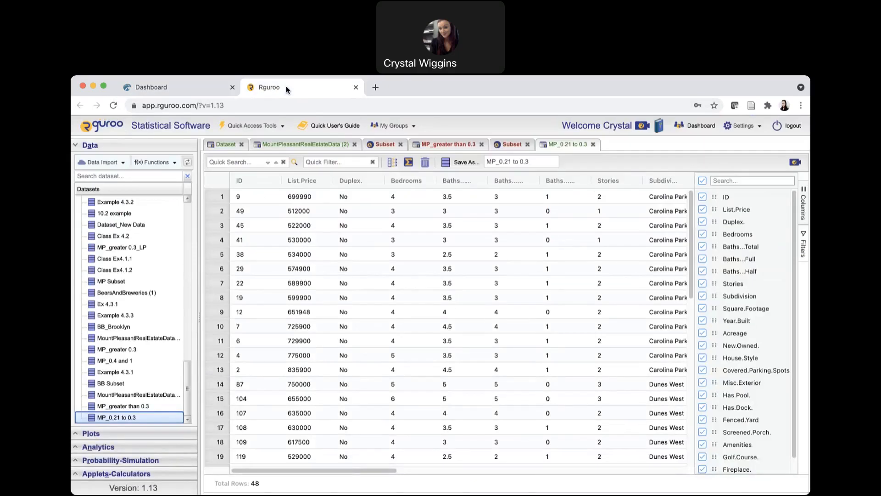
# Show the data summary of MP_0.21 to 0.3 and examine the mean and standard deviation of List.Price.
pyautogui.click(409, 163)
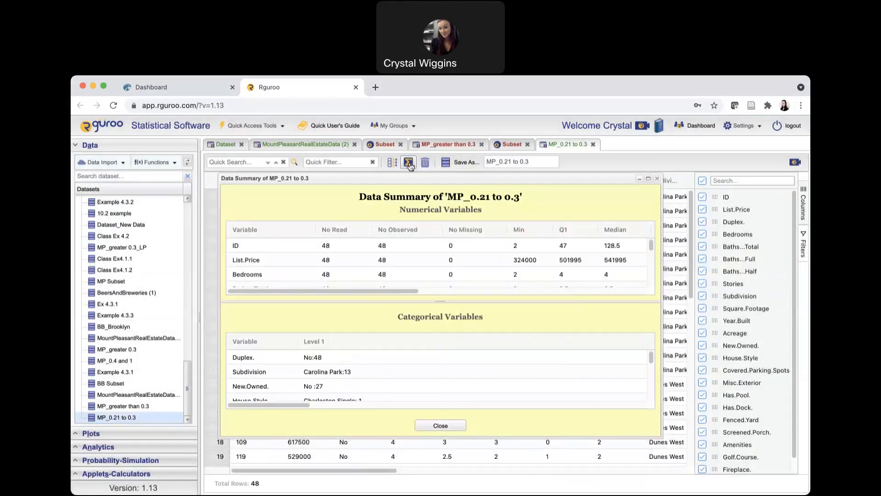
pyautogui.hscroll(3, 427, 245)
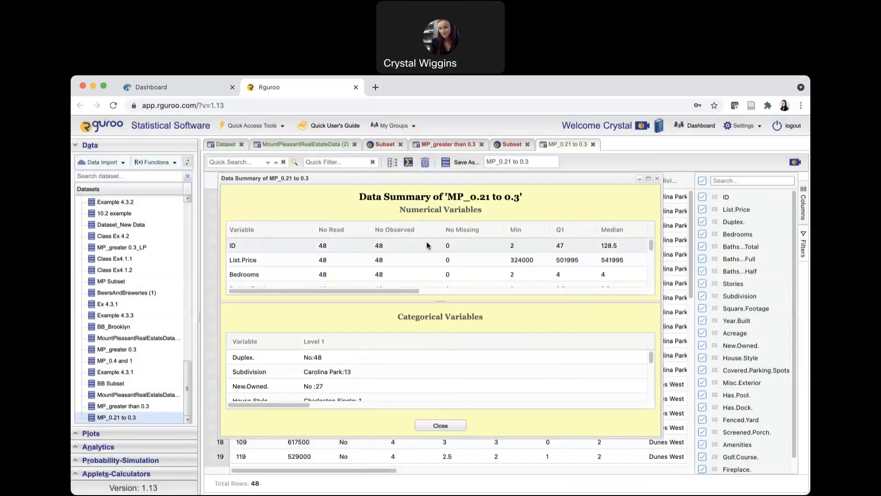
pyautogui.hscroll(5, 426, 245)
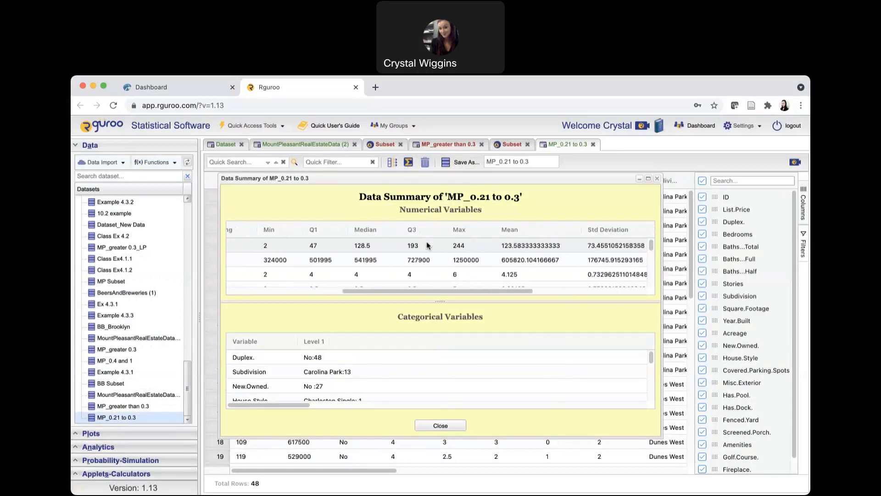
pyautogui.hscroll(5, 427, 245)
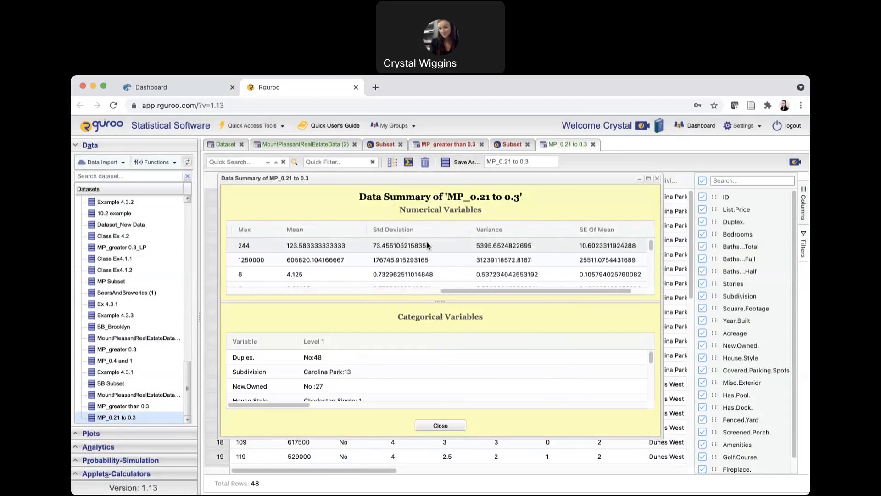
pyautogui.hscroll(-5, 427, 245)
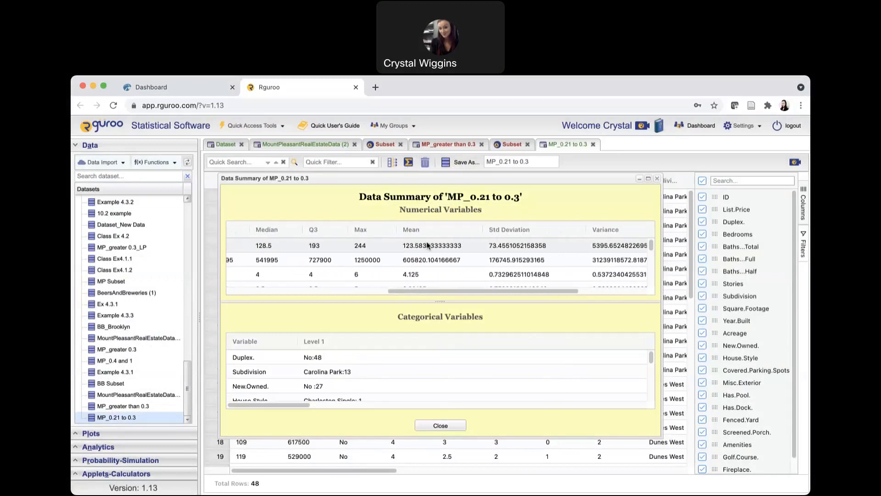
pyautogui.hscroll(-5, 426, 245)
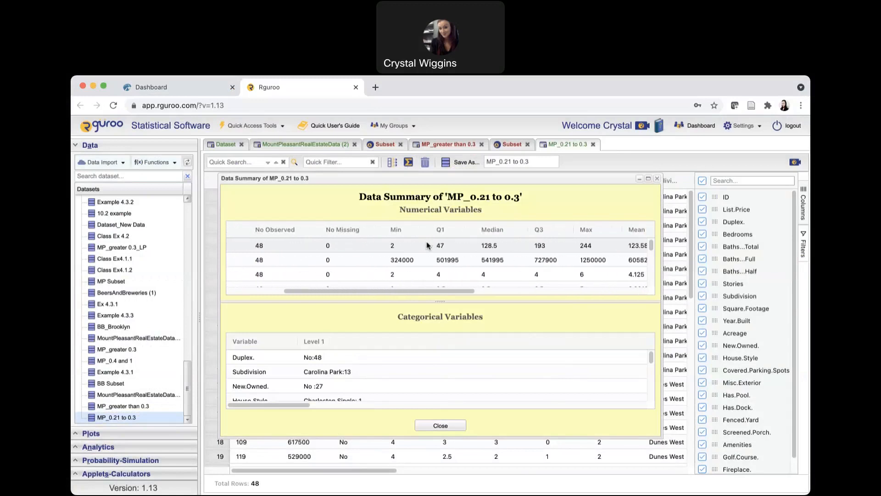
# Find the Square.Footage variable in the numerical summary and check its mean.
pyautogui.scroll(-1, 427, 245)
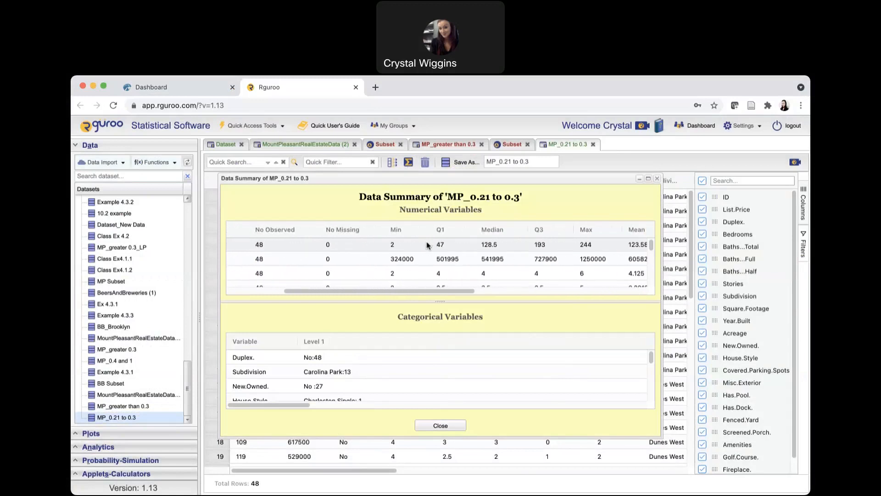
pyautogui.scroll(-5, 433, 267)
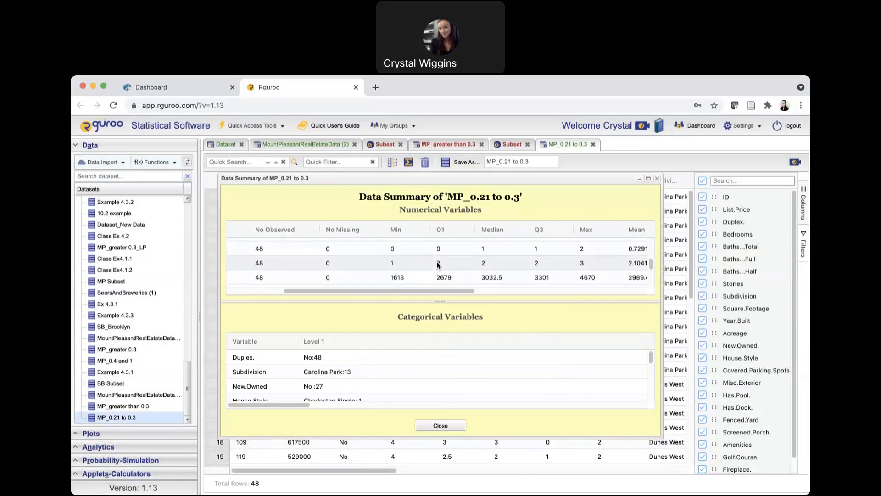
pyautogui.hscroll(-1, 437, 261)
pyautogui.hscroll(-3, 436, 261)
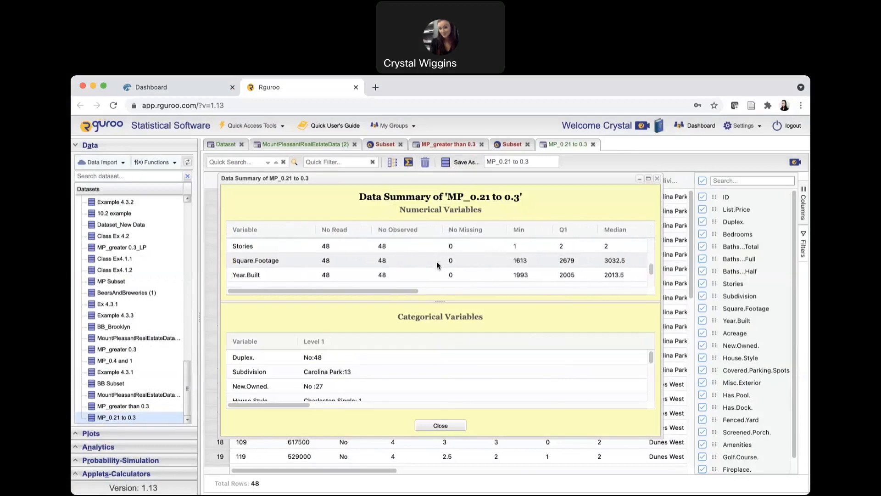
pyautogui.scroll(-1, 302, 258)
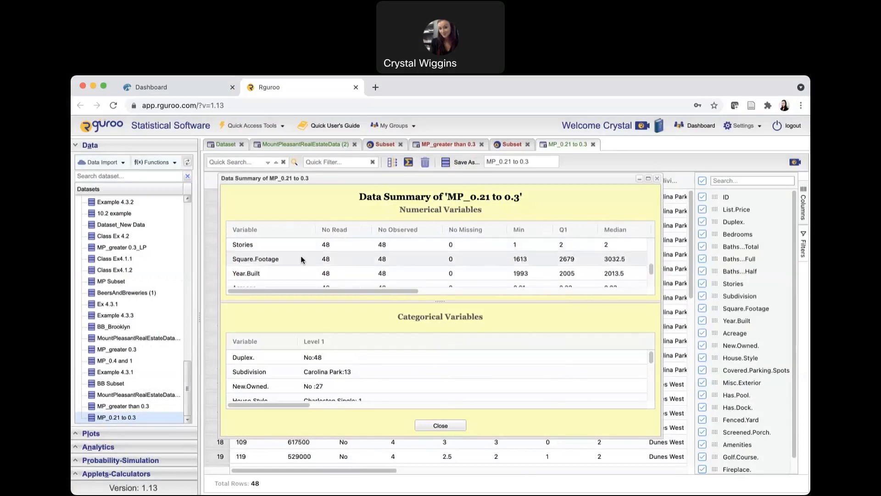
pyautogui.hscroll(5, 301, 258)
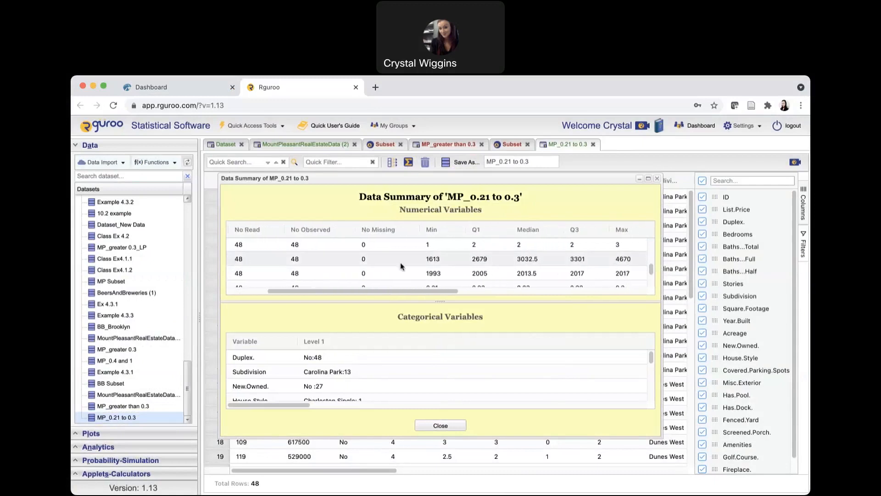
pyautogui.hscroll(4, 622, 263)
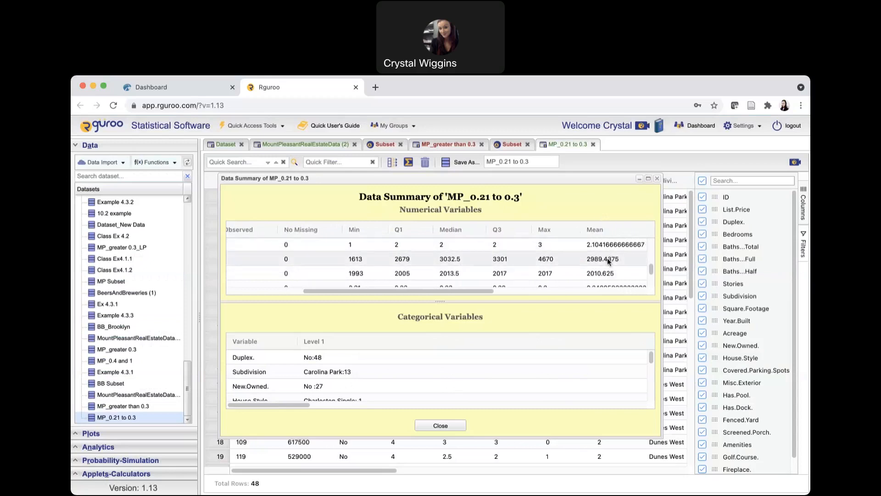
# Review the List.Price mean and standard deviation again, then close the data summary.
pyautogui.scroll(3, 607, 258)
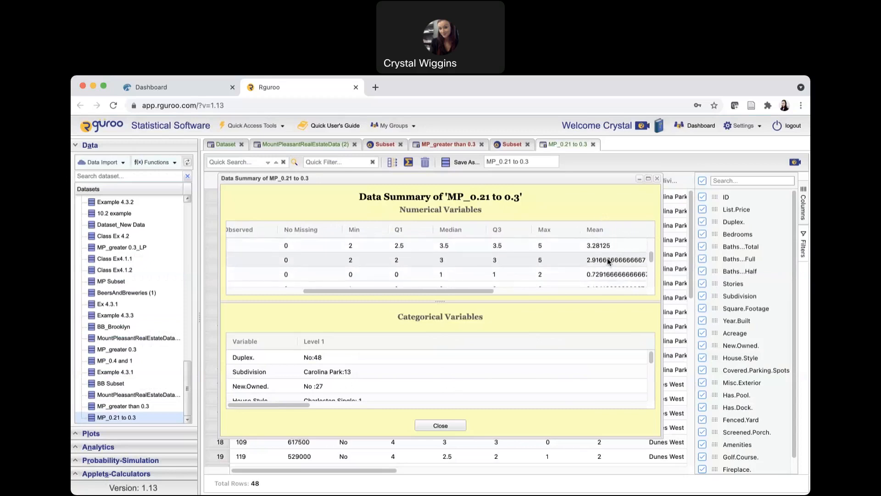
pyautogui.scroll(2, 607, 260)
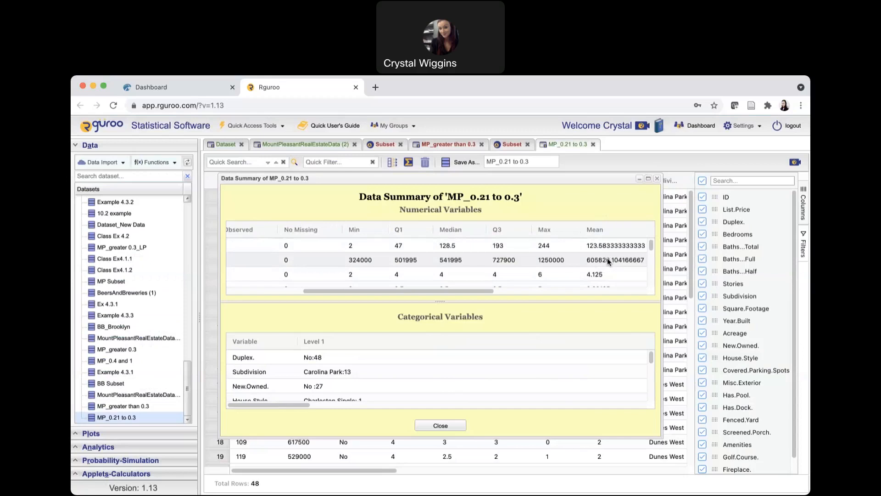
pyautogui.hscroll(8, 608, 261)
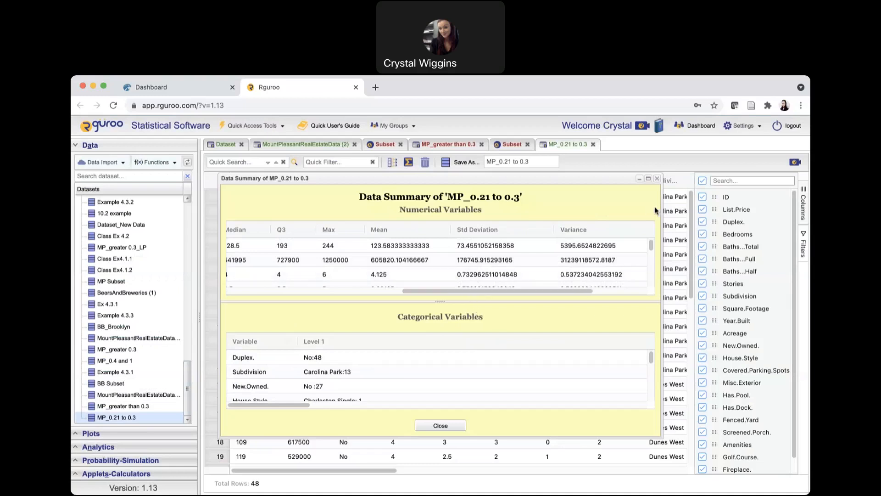
pyautogui.click(441, 426)
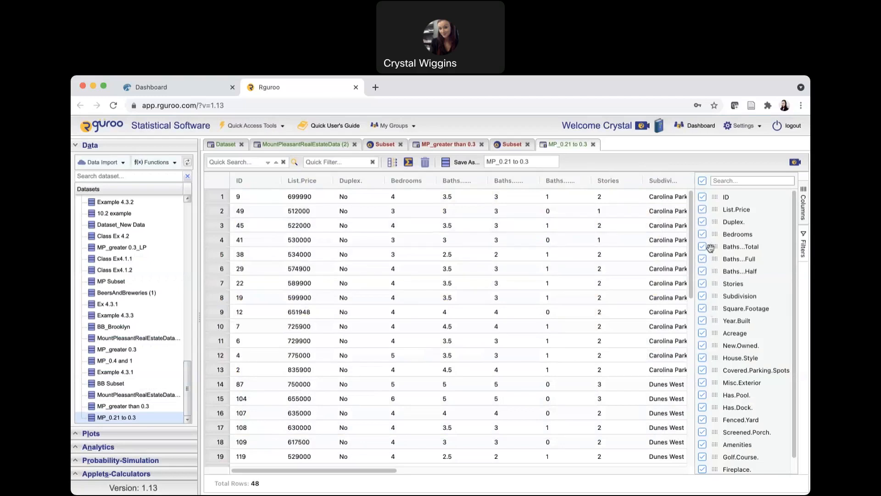
# Keep only the List.Price column in the MP_0.21 to 0.3 dataset and try to show its data summary.
pyautogui.click(702, 181)
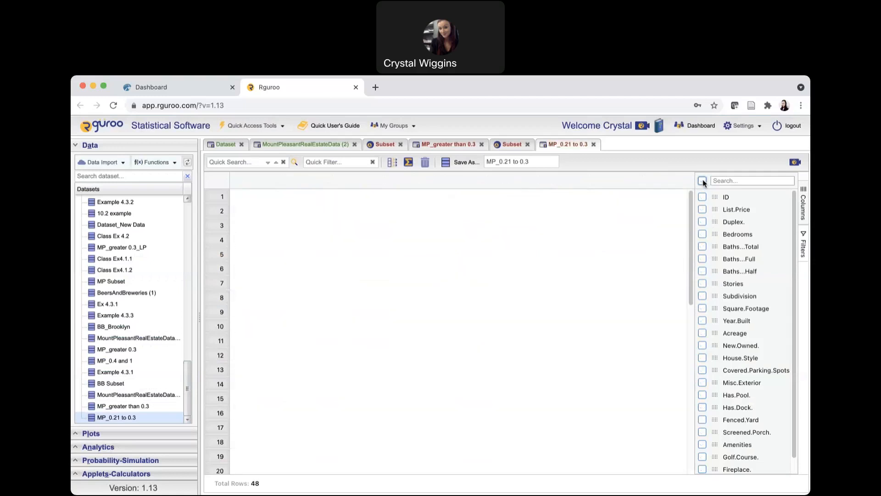
pyautogui.click(702, 209)
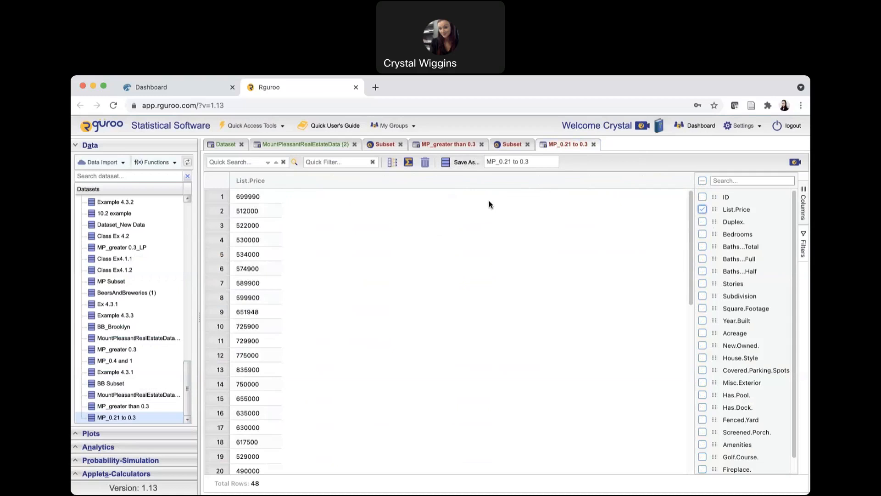
pyautogui.click(407, 162)
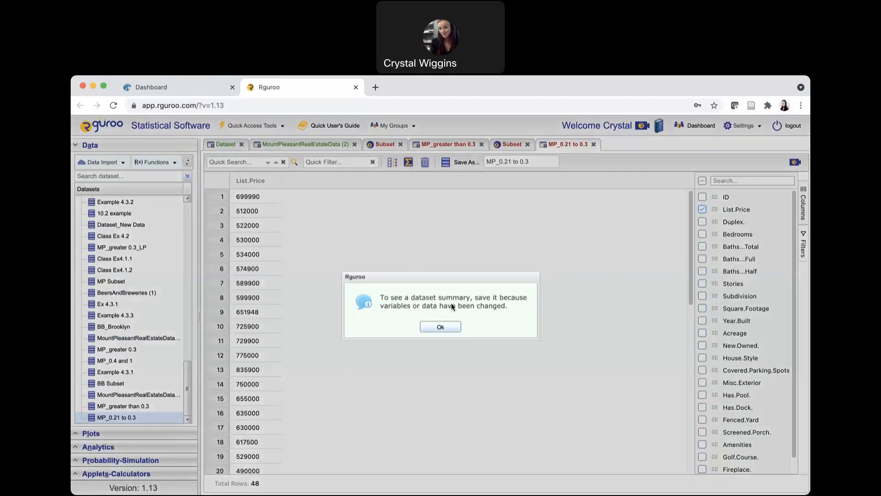
pyautogui.click(442, 328)
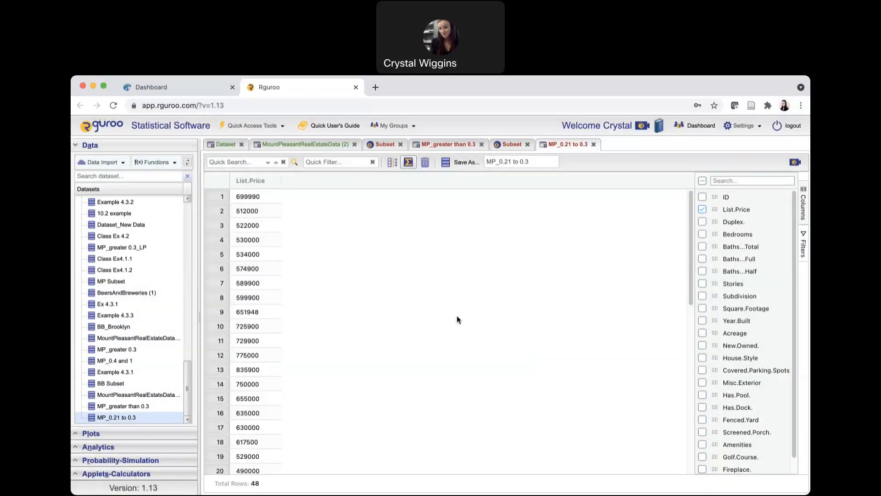
# Save the single-column dataset under the name MP_0.21 to 0.3_ListPrice.
pyautogui.click(542, 166)
pyautogui.write('_ListPrice')
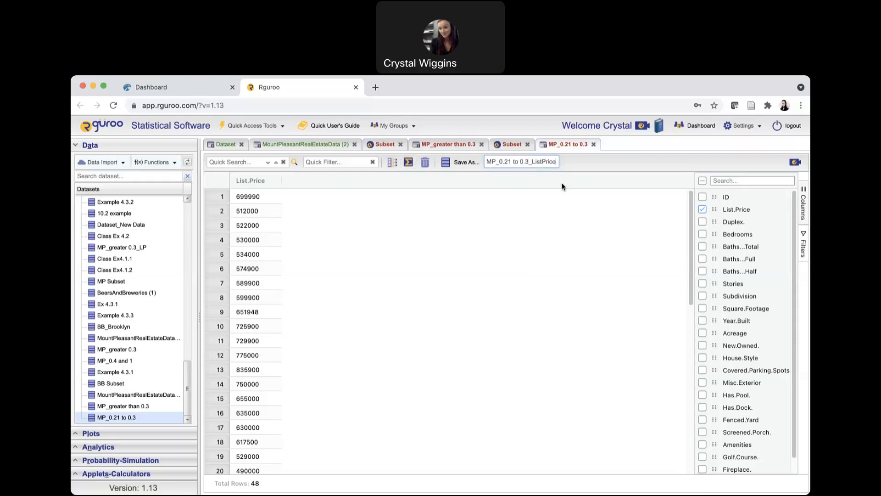
pyautogui.click(456, 163)
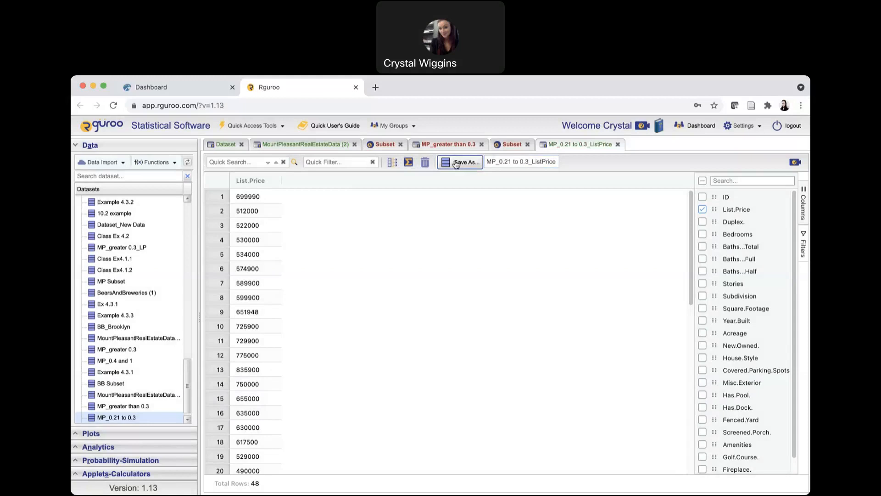
# Show the data summary of MP_0.21 to 0.3_ListPrice and examine the List.Price mean.
pyautogui.click(408, 163)
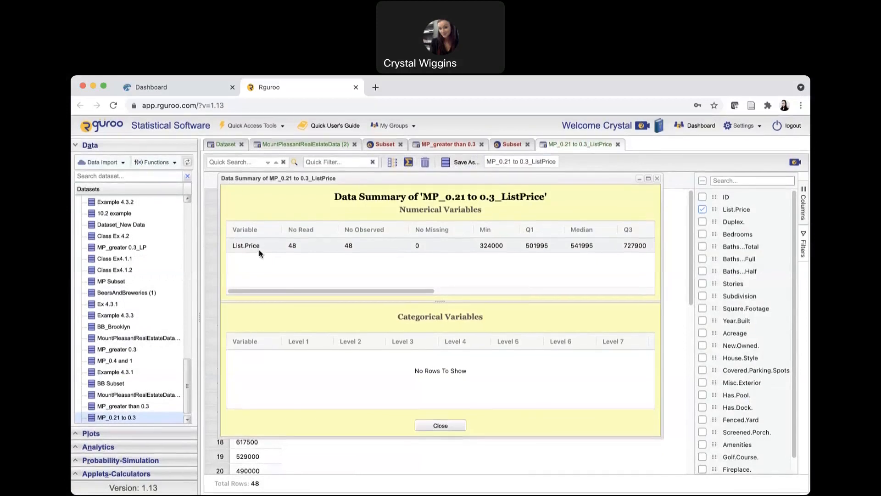
pyautogui.hscroll(5, 565, 277)
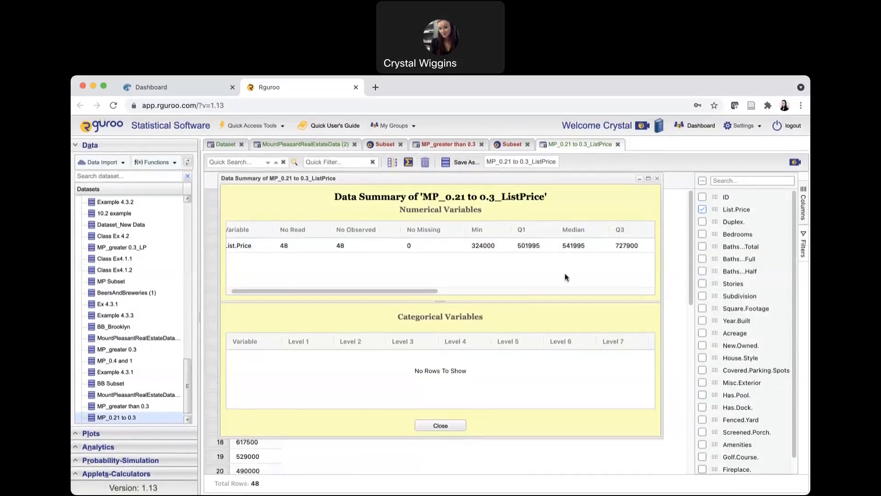
pyautogui.hscroll(5, 566, 276)
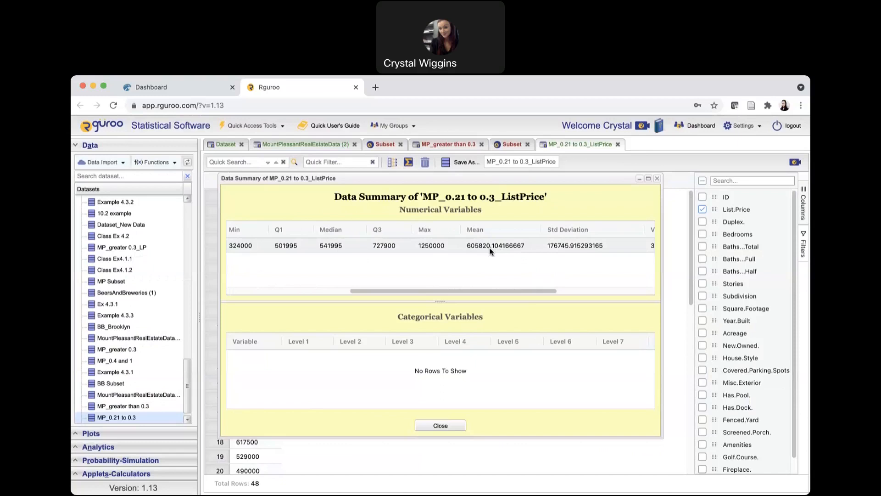
pyautogui.click(478, 246)
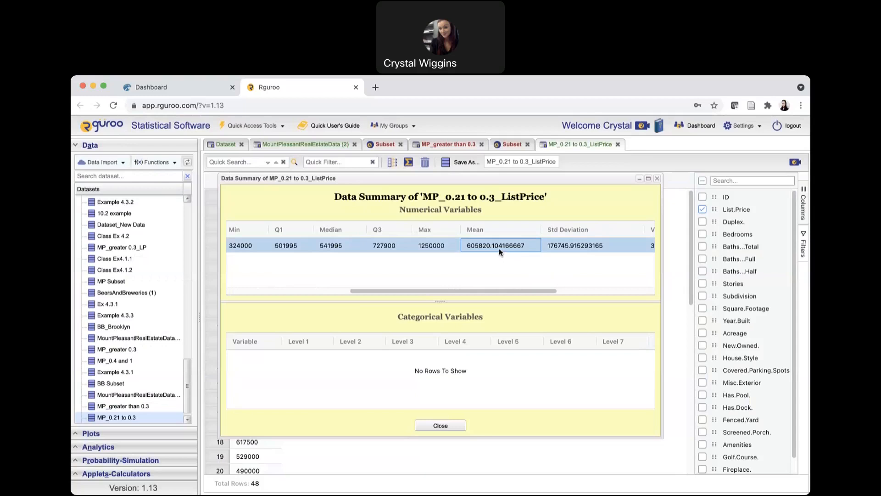
# Switch to Hawkes and submit 605820.10 dollars as the Step 1 answer for the average home price.
pyautogui.click(202, 87)
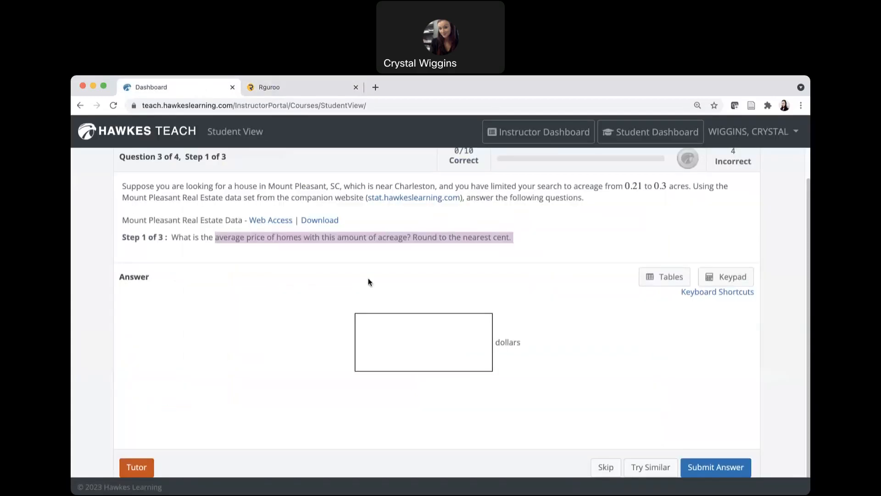
pyautogui.click(394, 355)
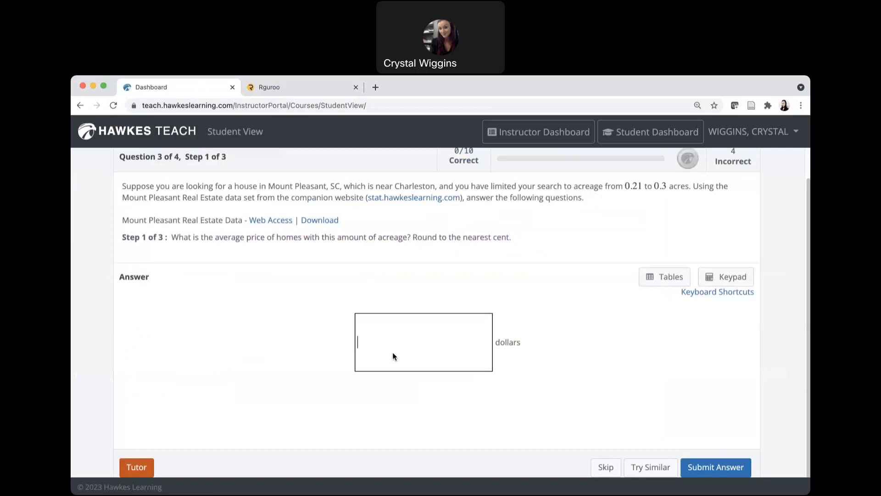
pyautogui.write('605820.10')
pyautogui.click(702, 470)
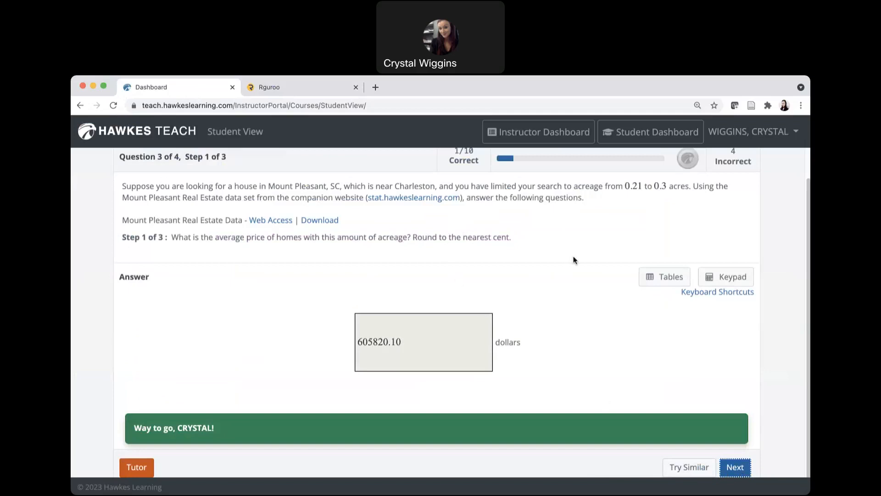
pyautogui.click(668, 187)
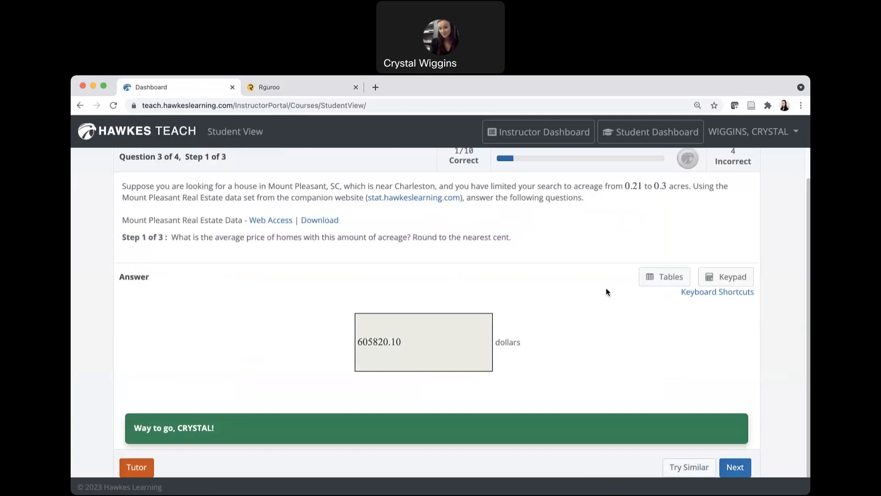